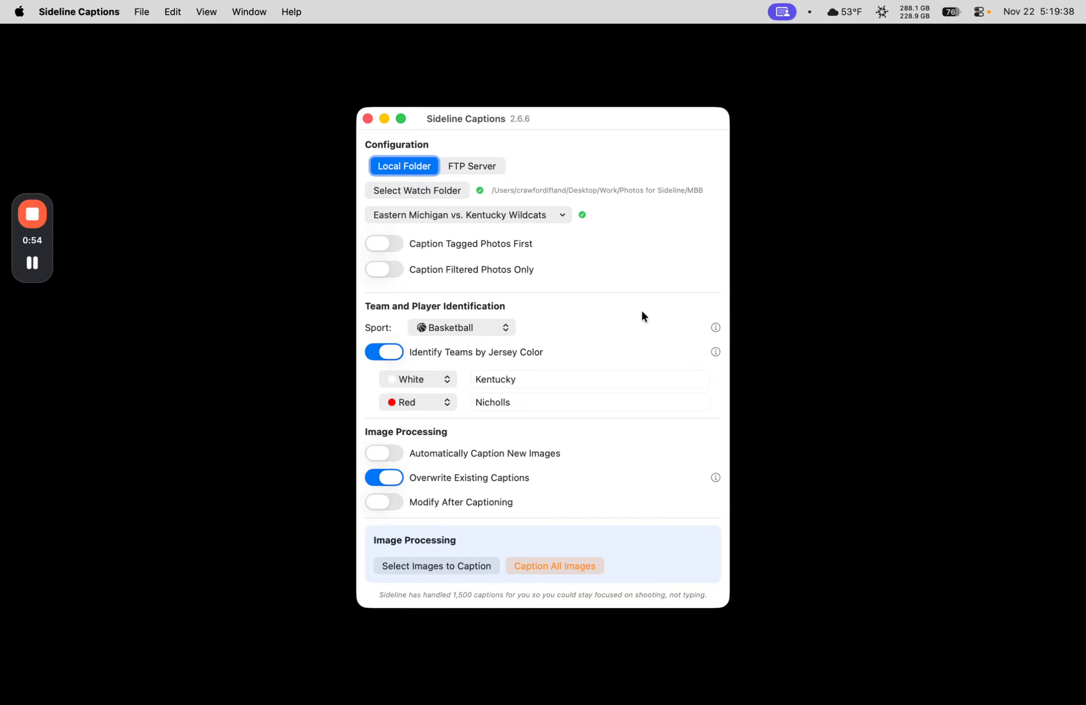
Step: Open the Roster Manager and look through the player list of the Eastern Michigan vs. Kentucky Wildcats matchup
click(399, 215)
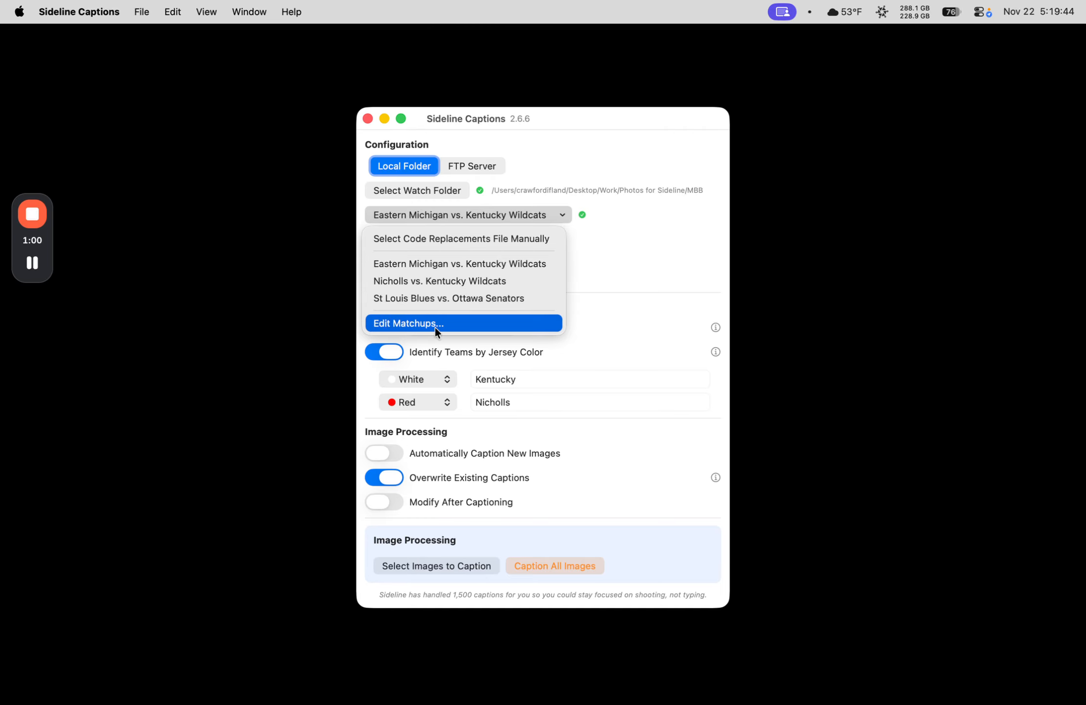
click(660, 308)
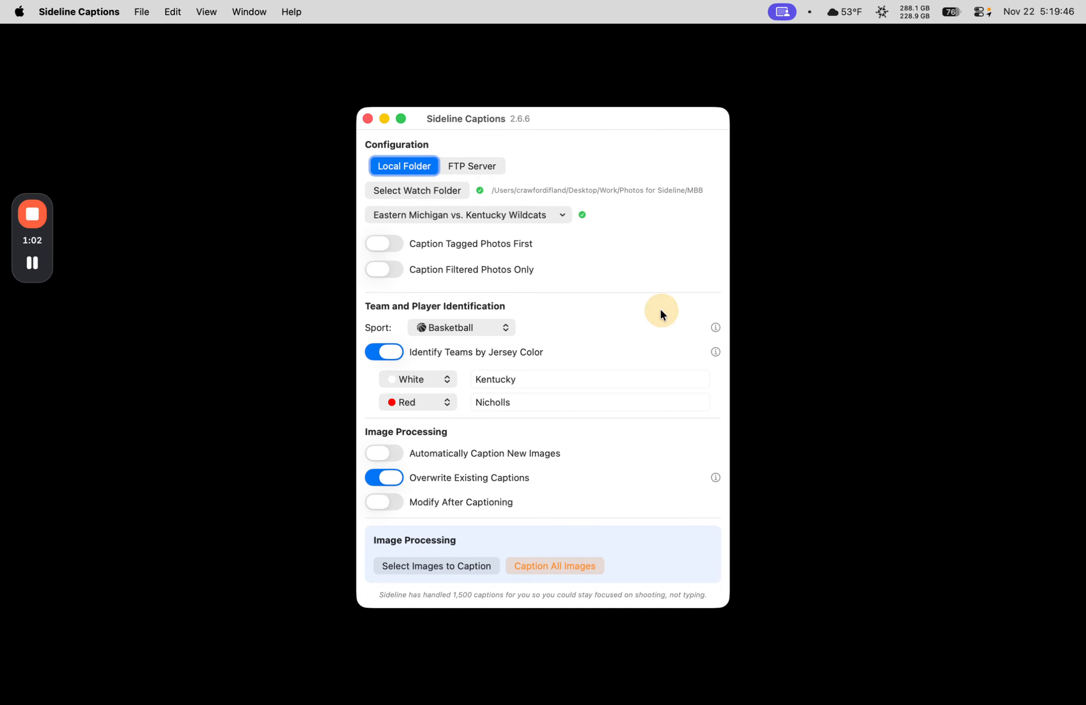
click(79, 11)
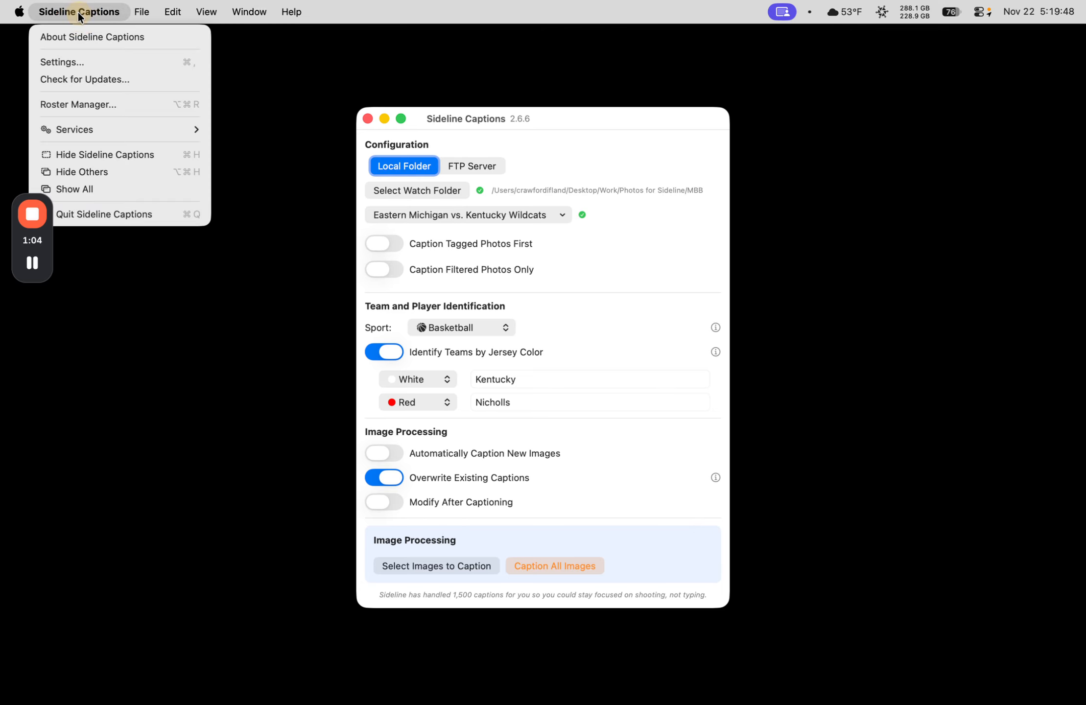
click(79, 102)
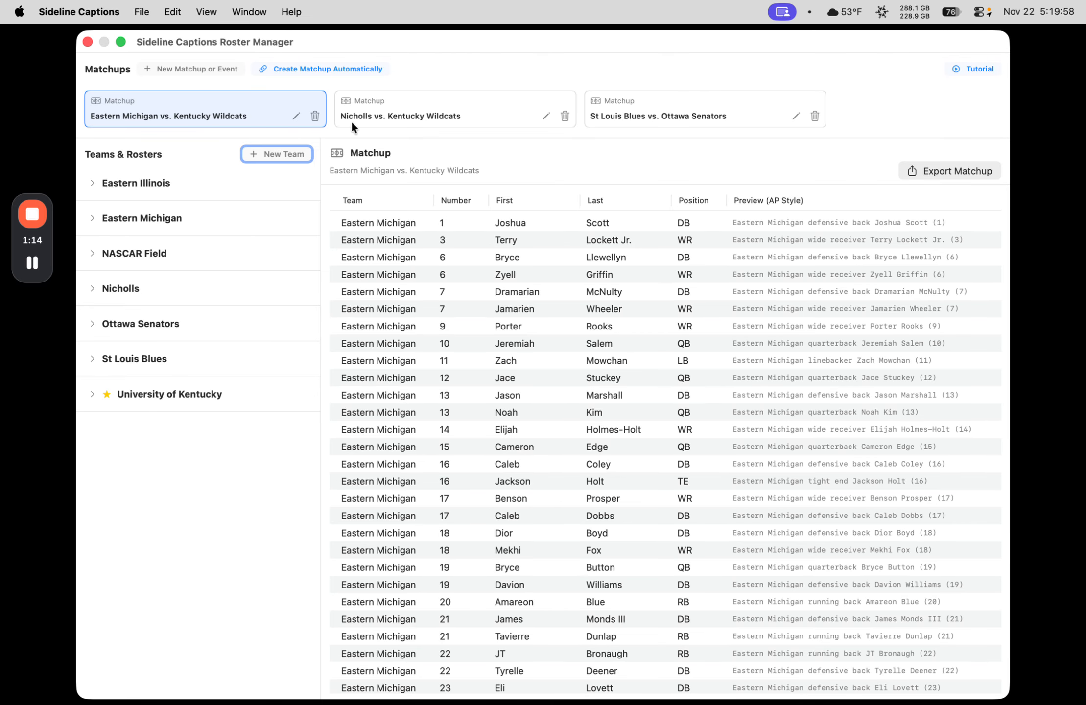
scroll(535, 327, down, 3)
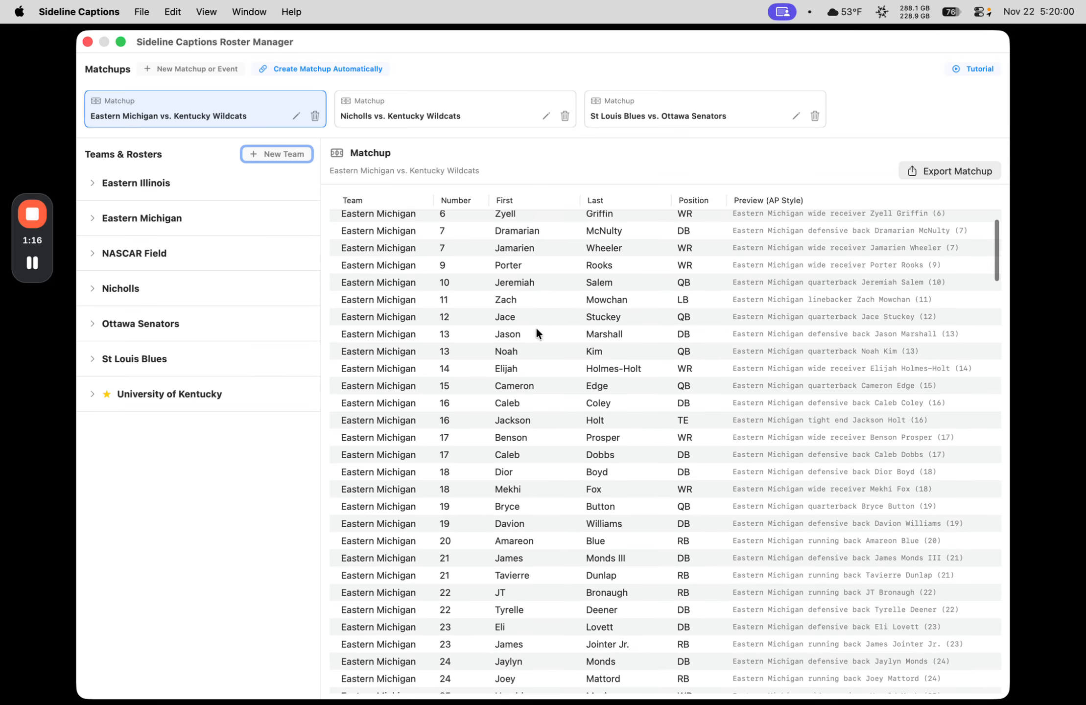
scroll(535, 327, down, 3)
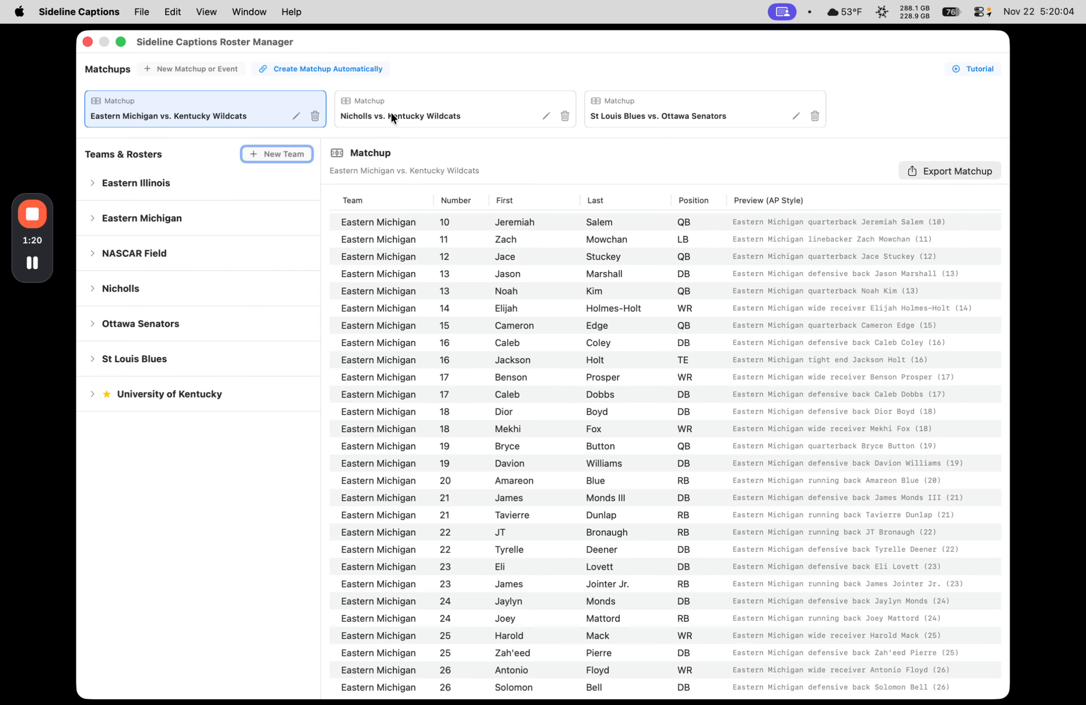
Step: Export the Nicholls vs. Kentucky Wildcats matchup as a code replacement file in the MBB folder
click(404, 102)
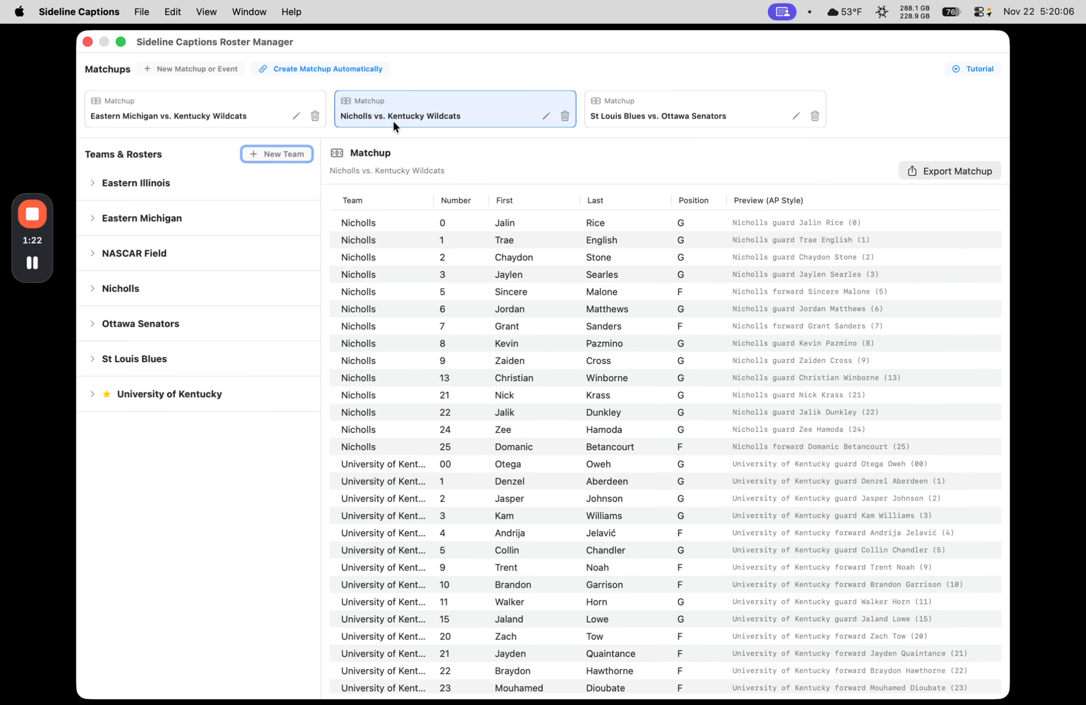
scroll(592, 356, down, 3)
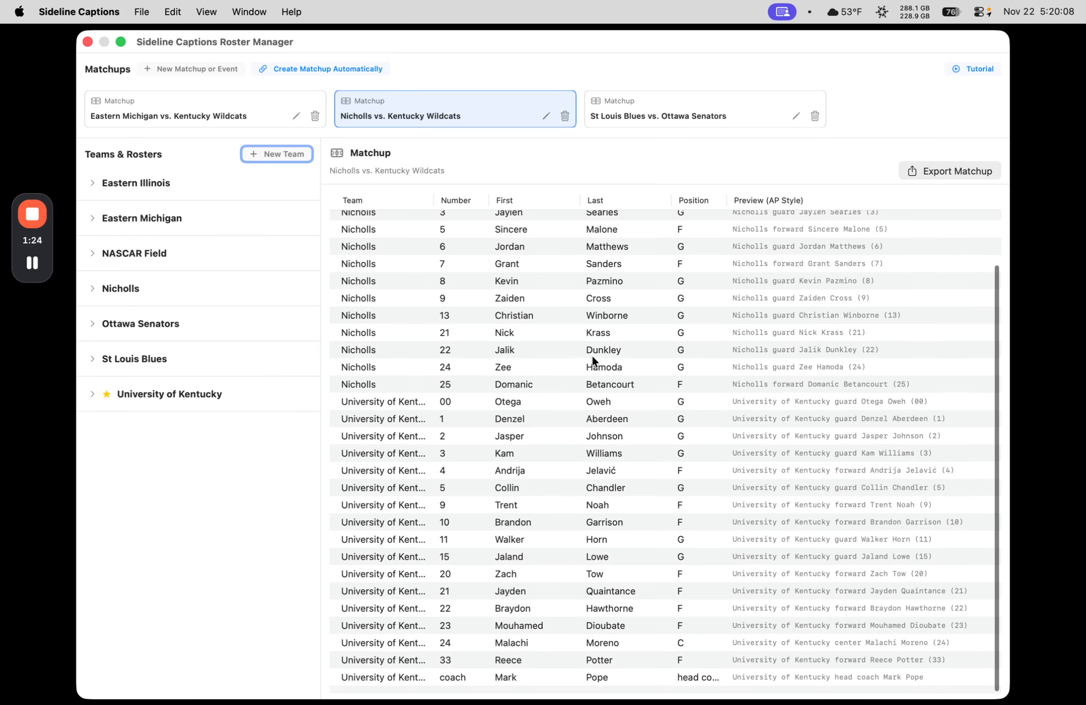
scroll(593, 357, up, 3)
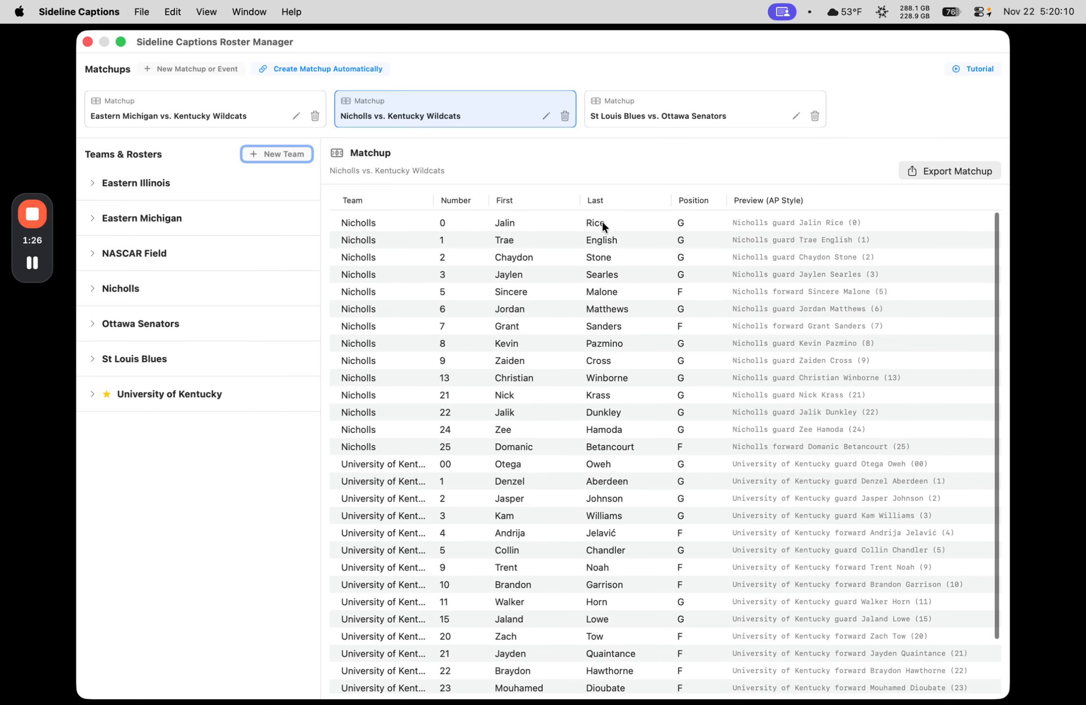
scroll(624, 359, down, 3)
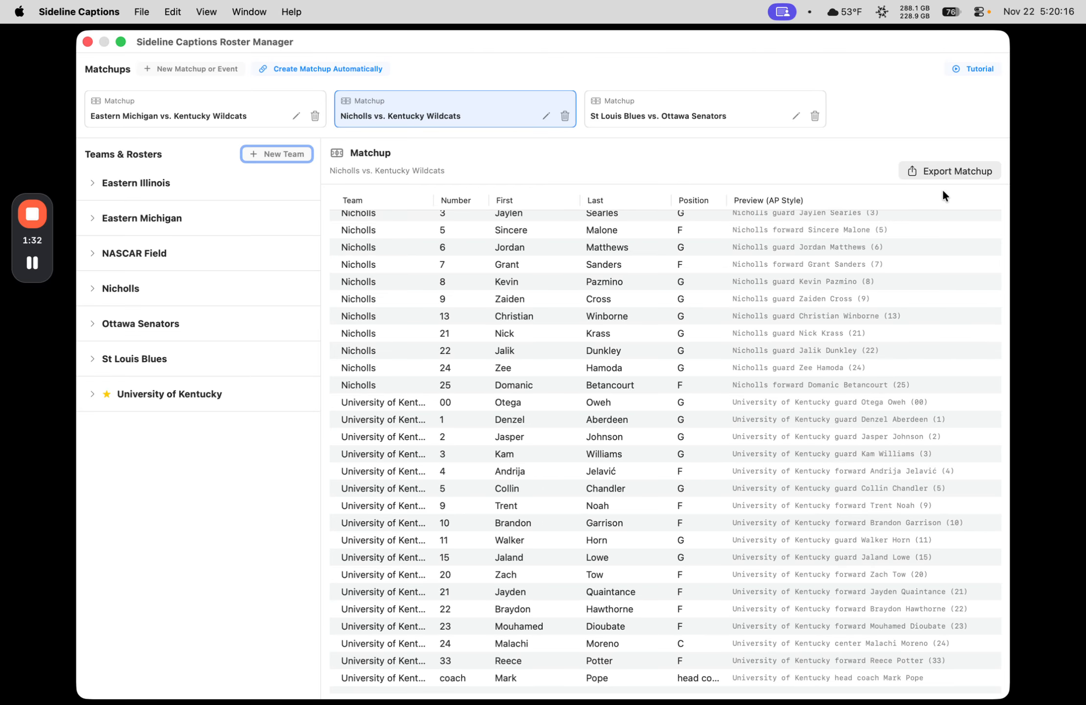
click(950, 169)
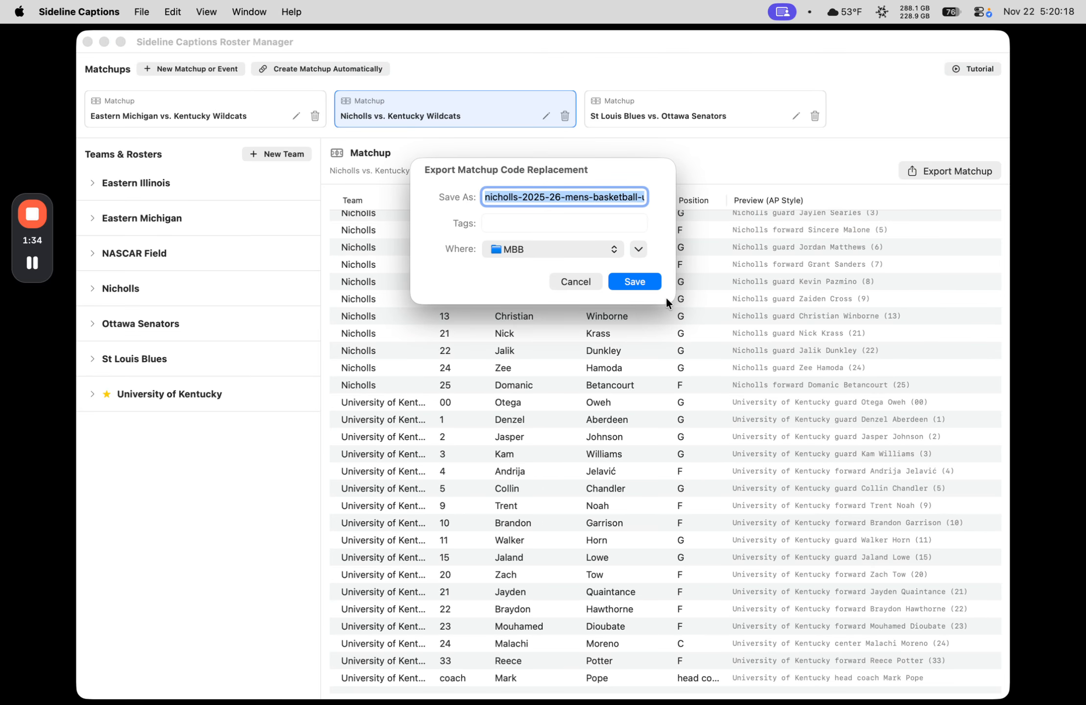
key(Return)
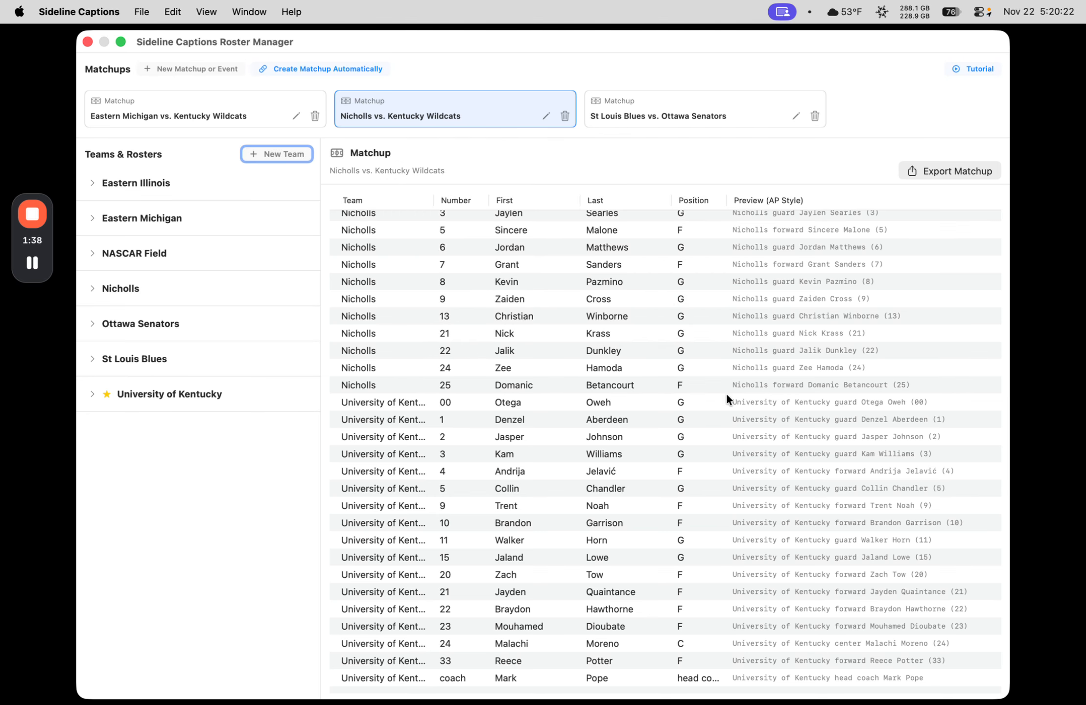
Step: Review the Nicholls vs. Kentucky Wildcats players and the rosters stored under University of Kentucky and St Louis Blues
scroll(735, 372, up, 3)
scroll(786, 602, down, 4)
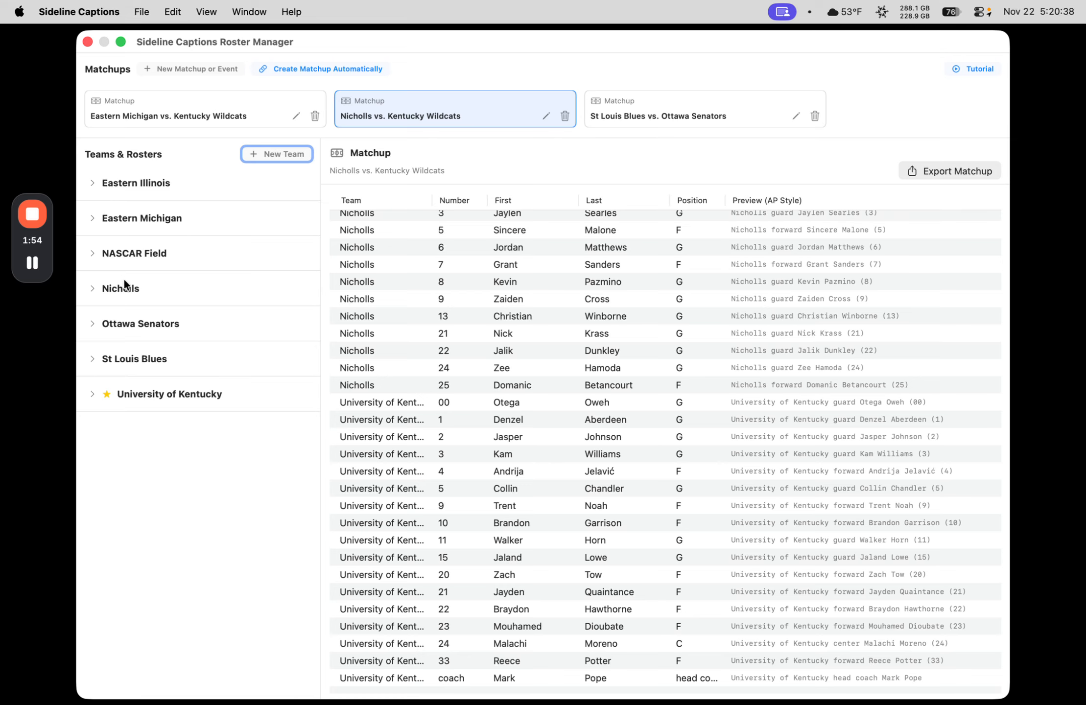
click(151, 395)
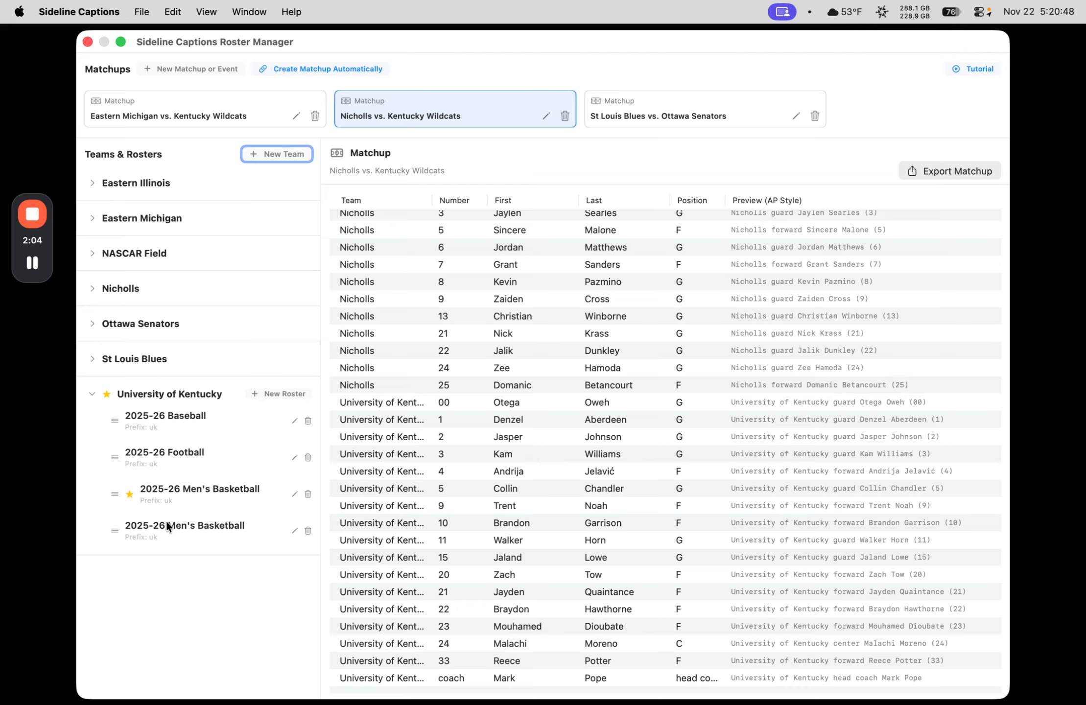
click(128, 392)
click(137, 364)
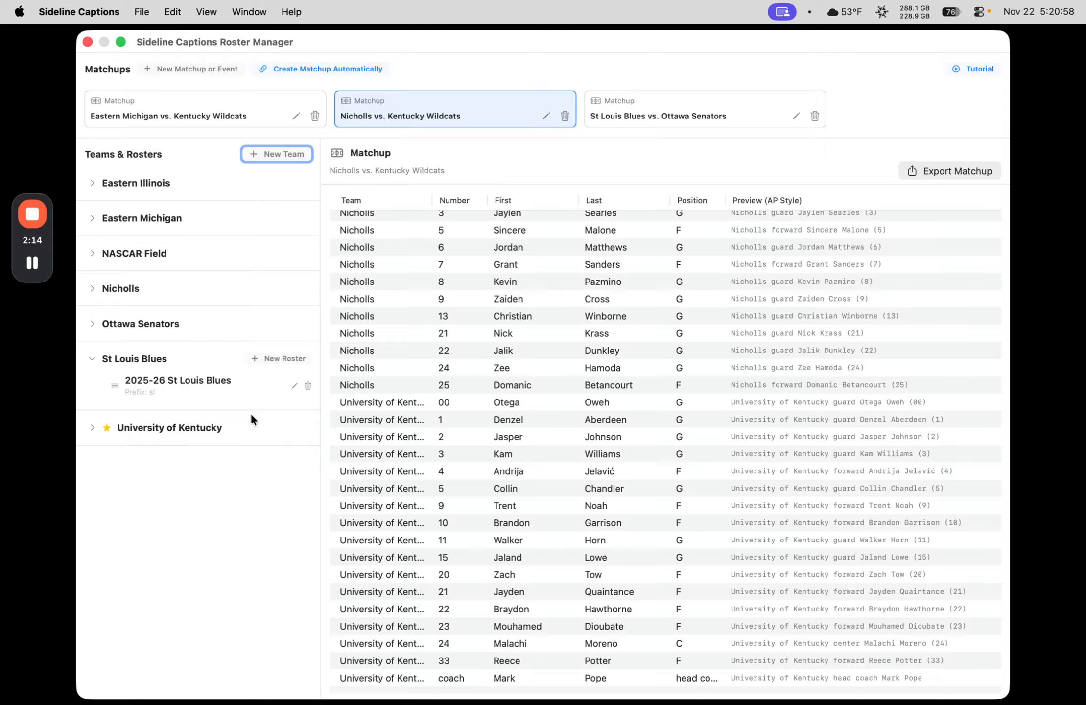
click(161, 353)
Step: Create a new team named University of Georgia
click(285, 154)
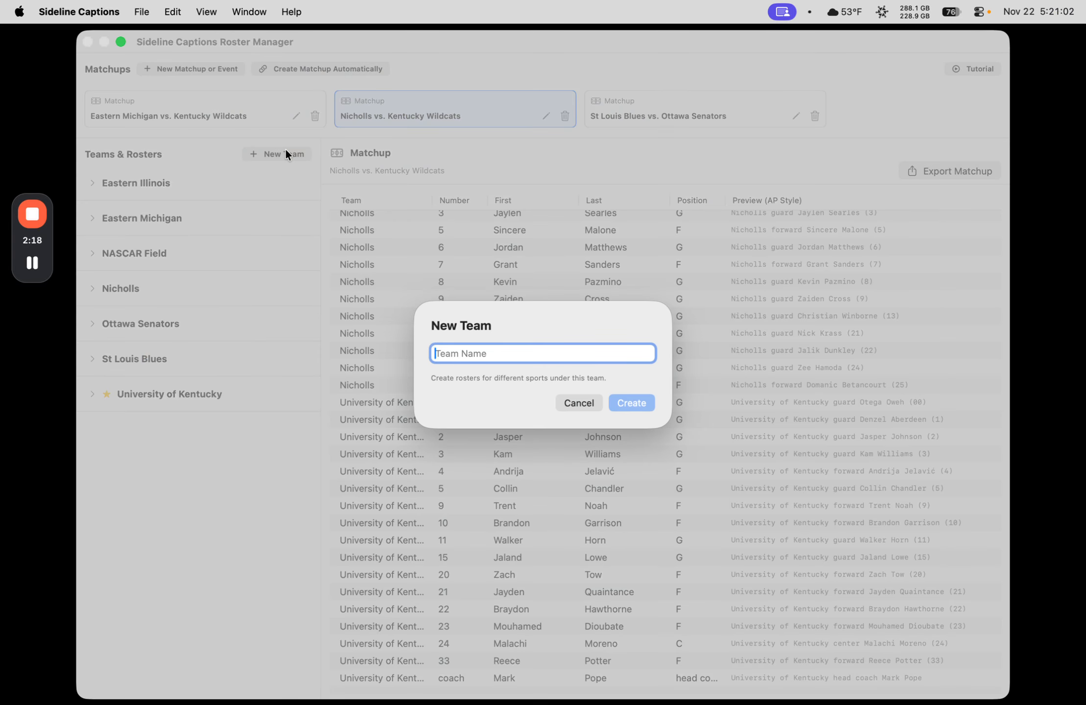
text(Univ)
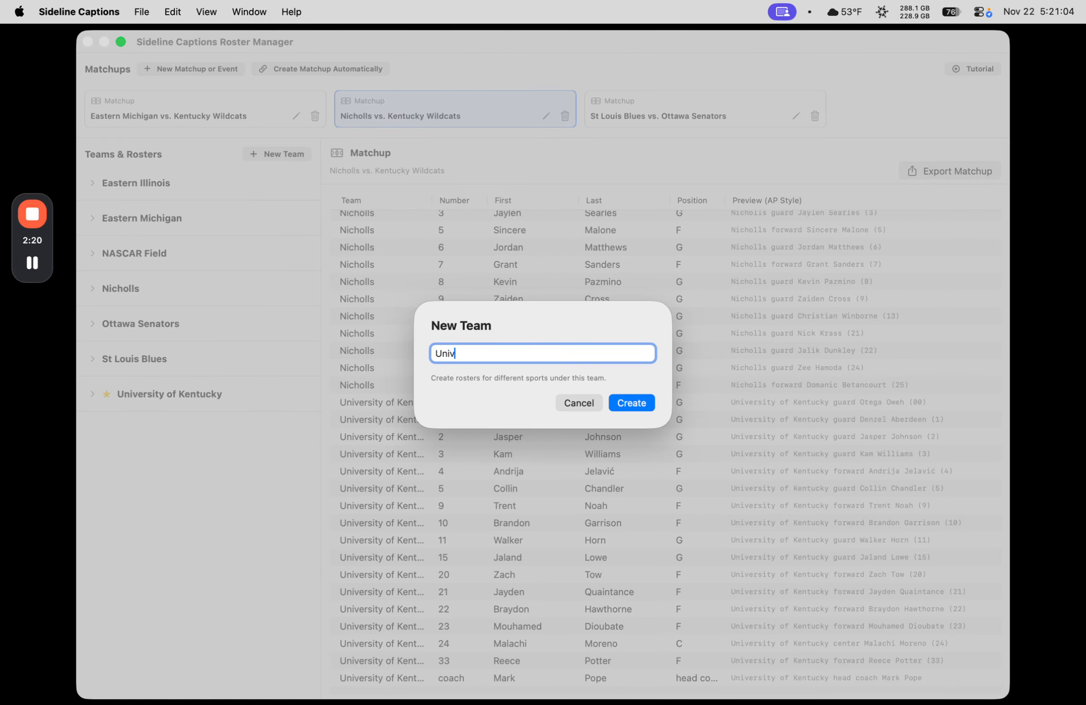
text(ersity of Georgia)
click(623, 404)
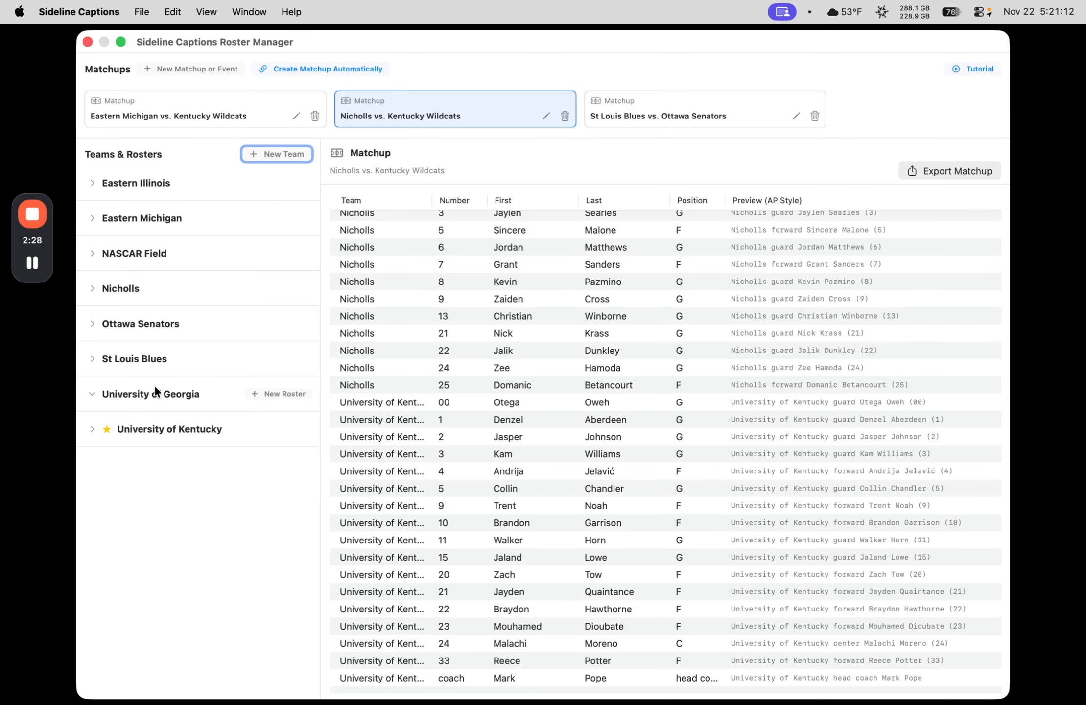
Step: Create a roster named 2025-26 Football with the code prefix ga under University of Georgia
click(284, 393)
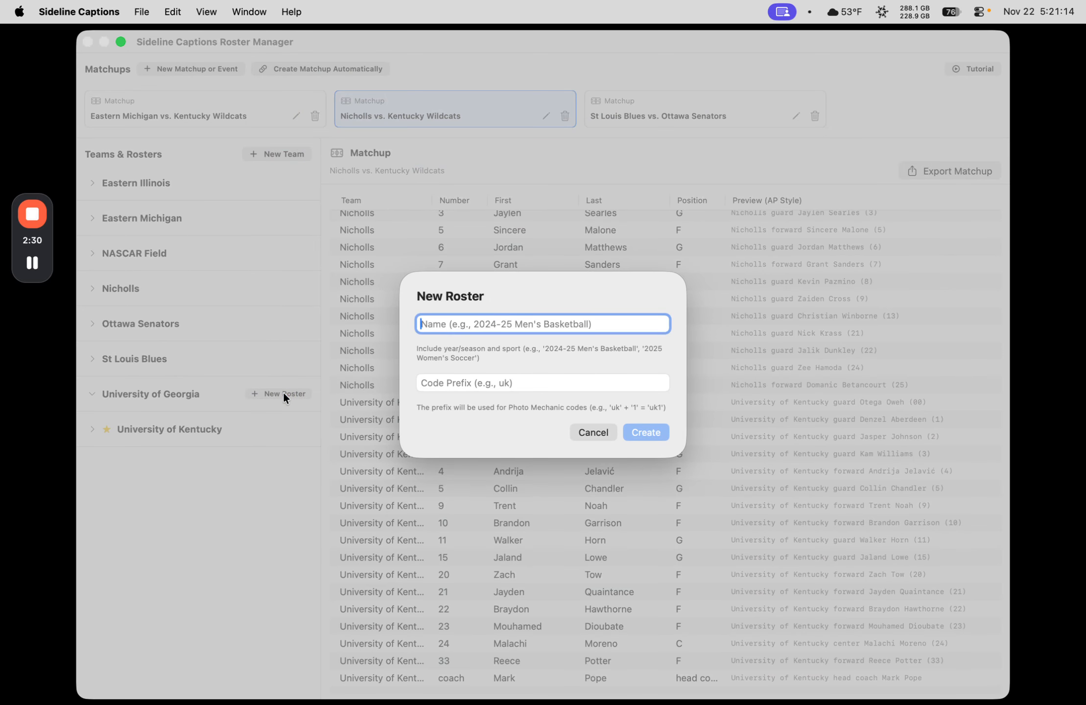
text(2025-26 Foot)
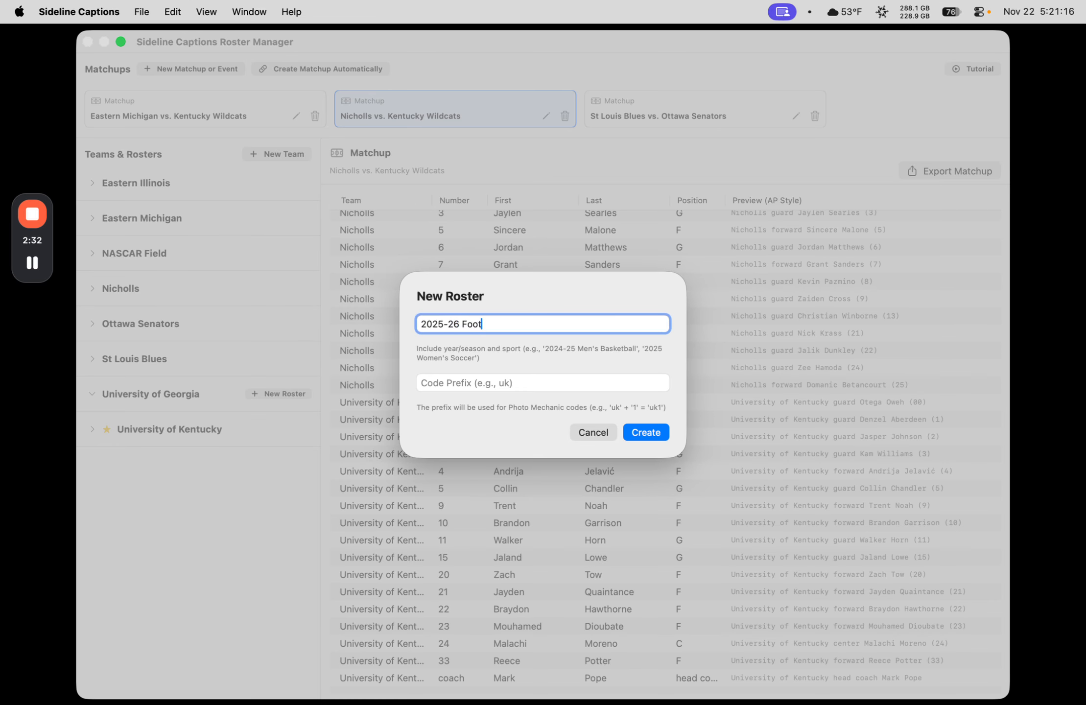
text(ball)
key(Tab)
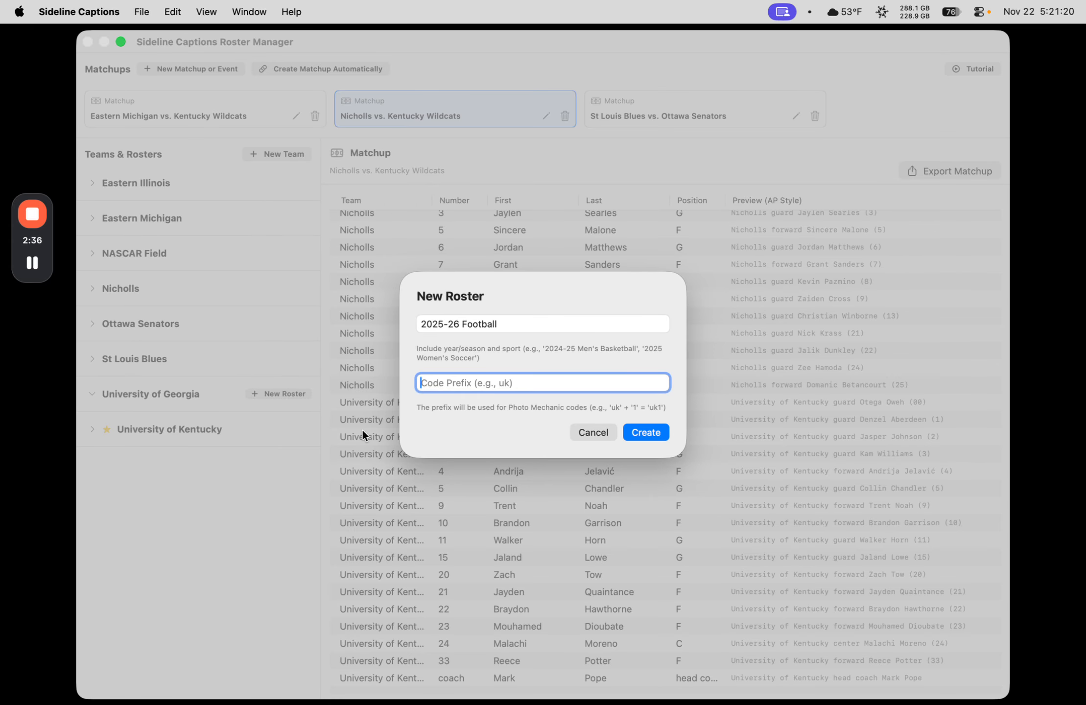
text(ga)
click(646, 431)
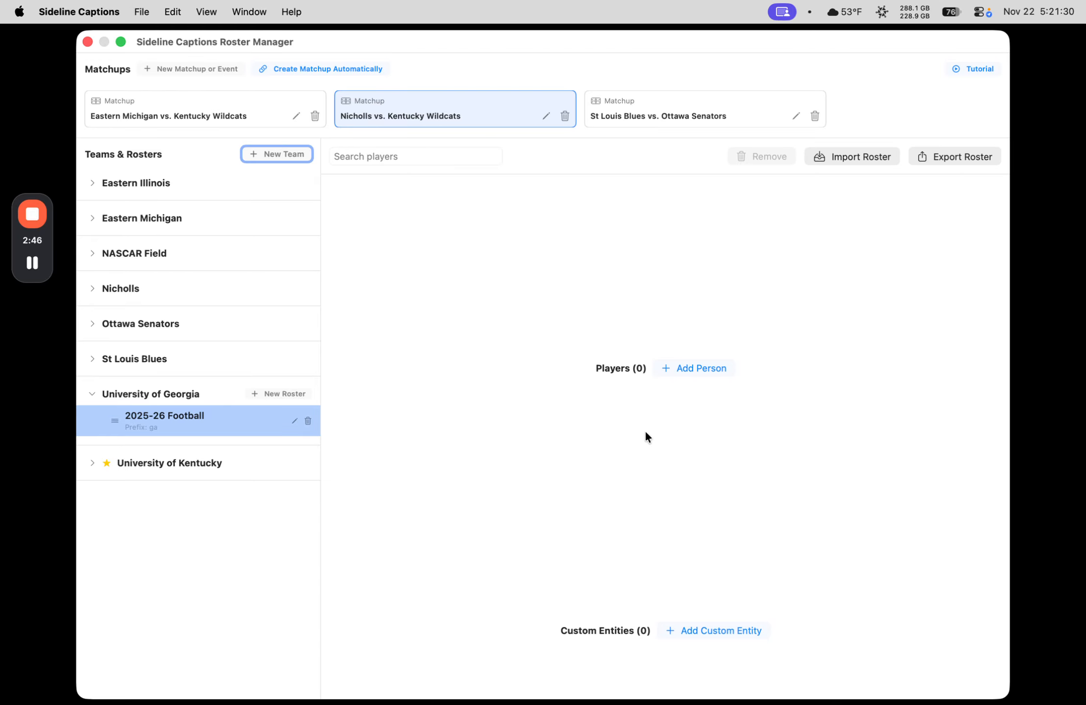
Step: Add a player to the Georgia football roster with number 14, the player's first and last name, and position qb
click(686, 367)
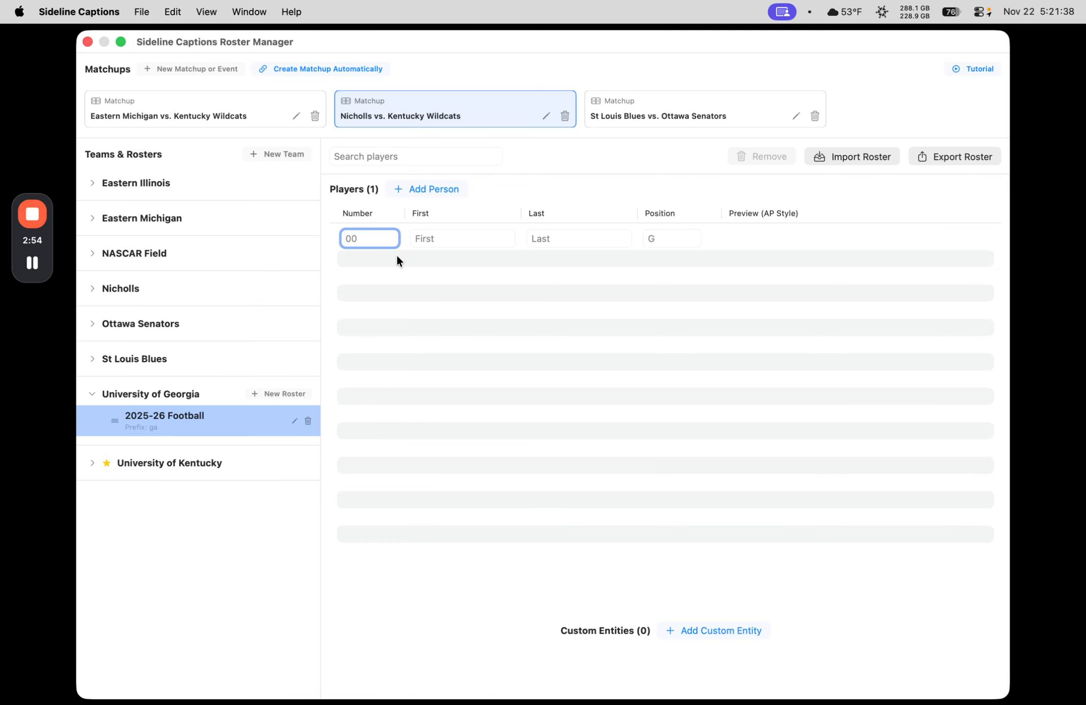
text(14)
key(Tab)
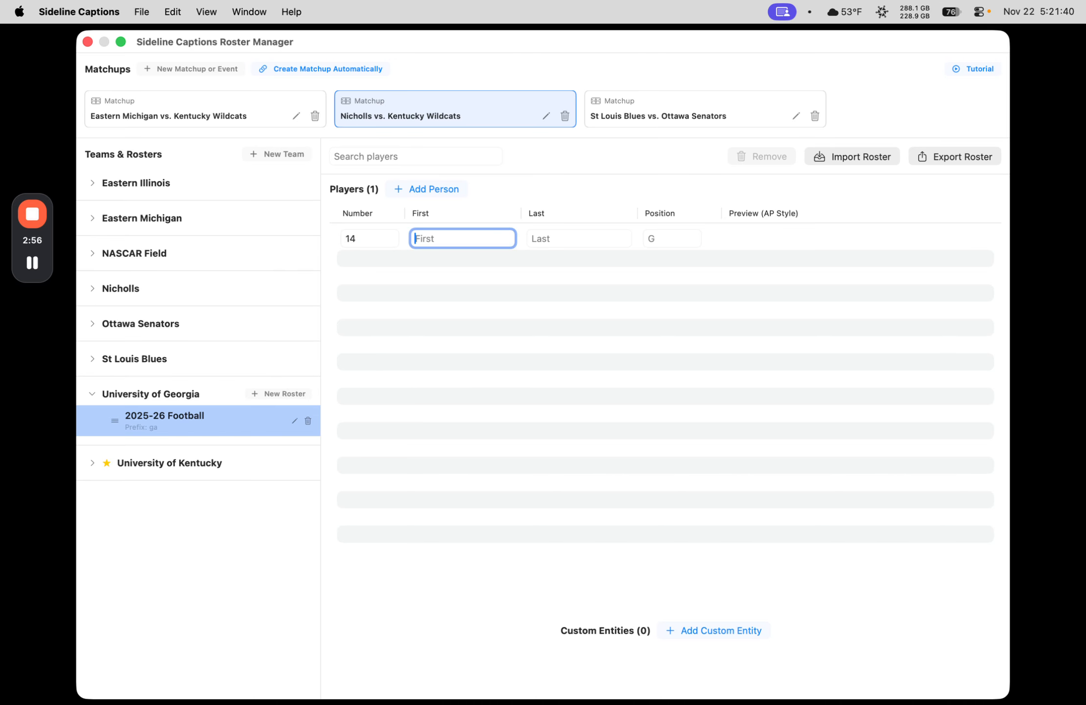
text(Gunnar)
key(Tab)
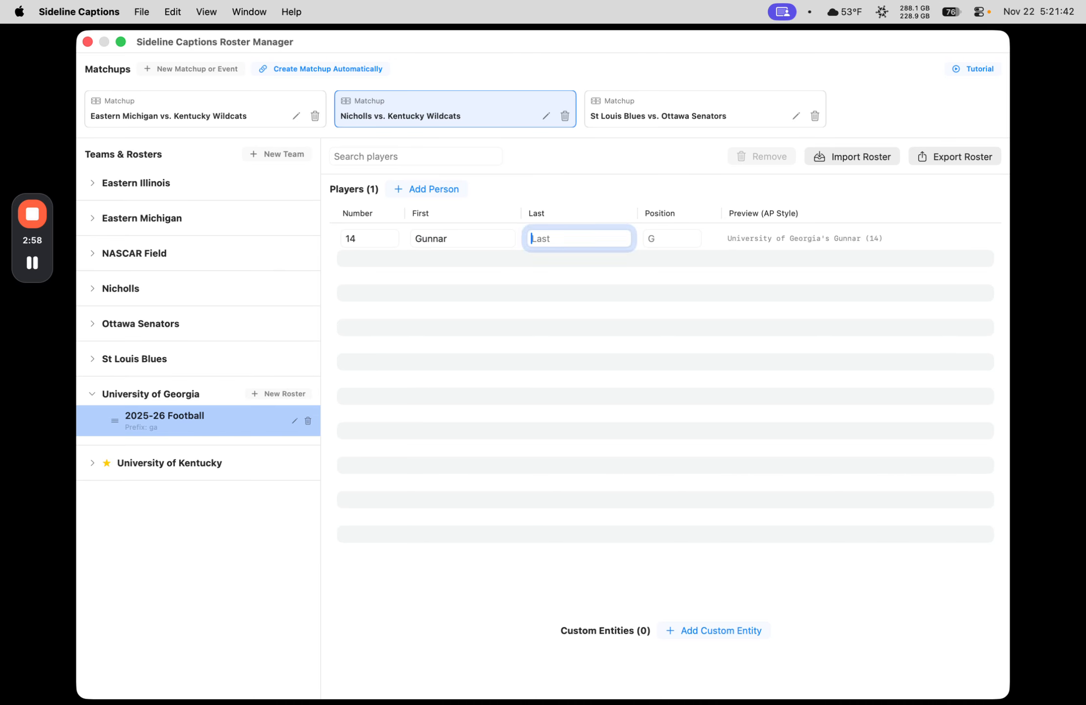
text(Stockton)
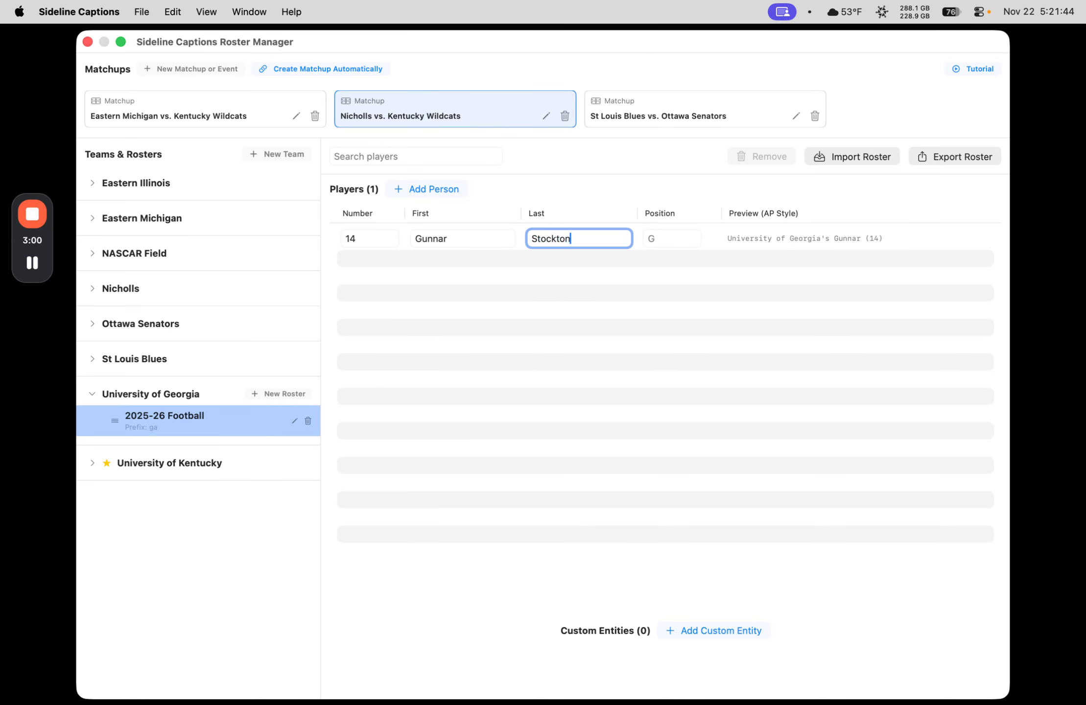
key(Tab)
text(qb)
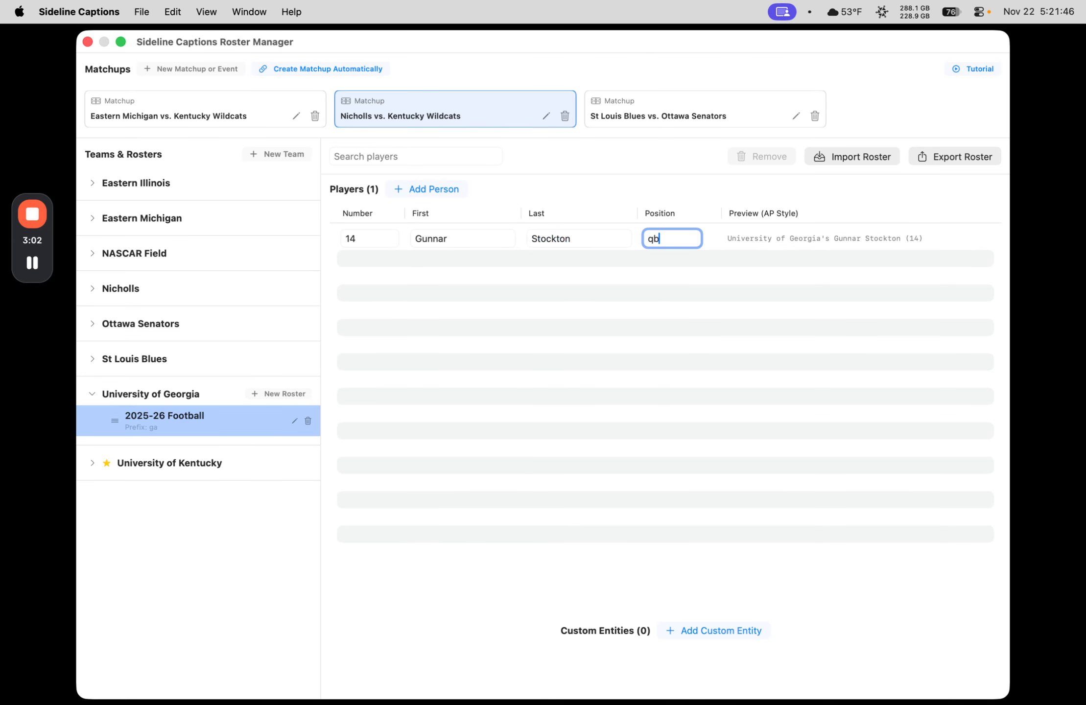
key(Tab)
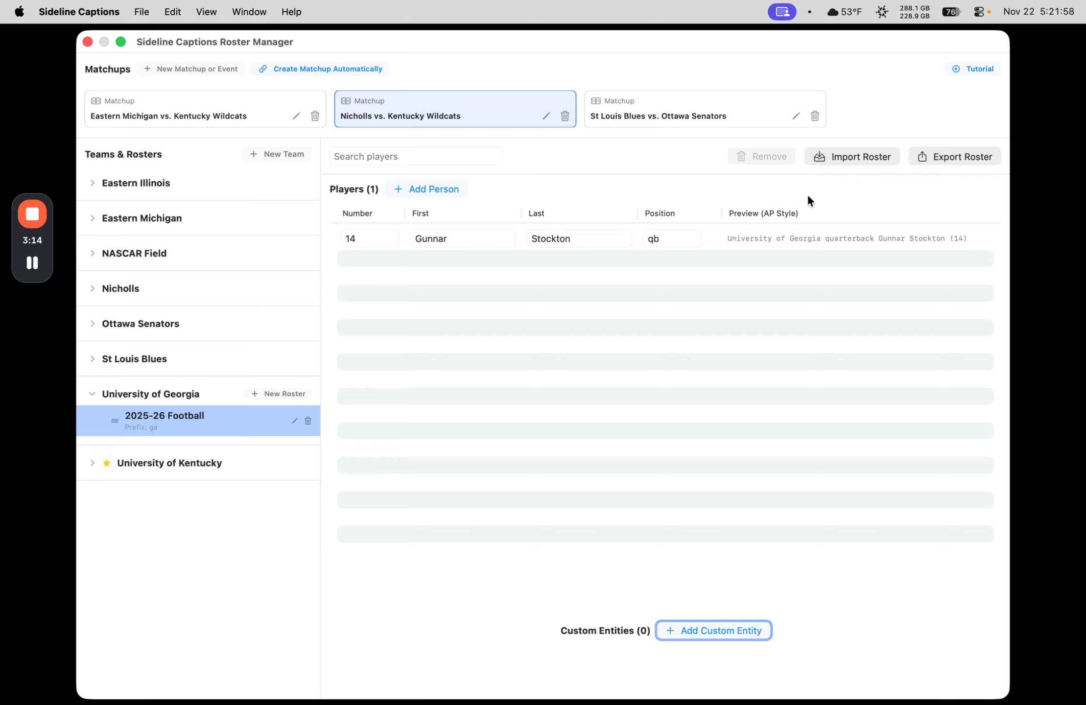
Step: Switch the caption style to Getty in the captioning settings to compare the player preview, and set it back to AP
key(super+comma)
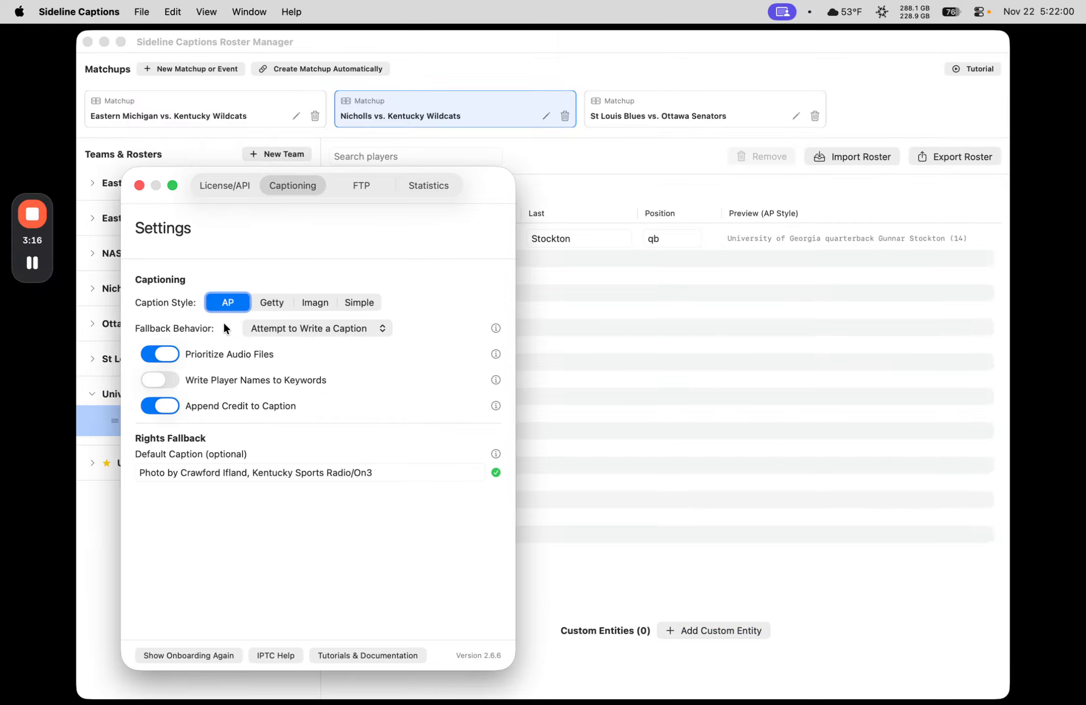
click(267, 300)
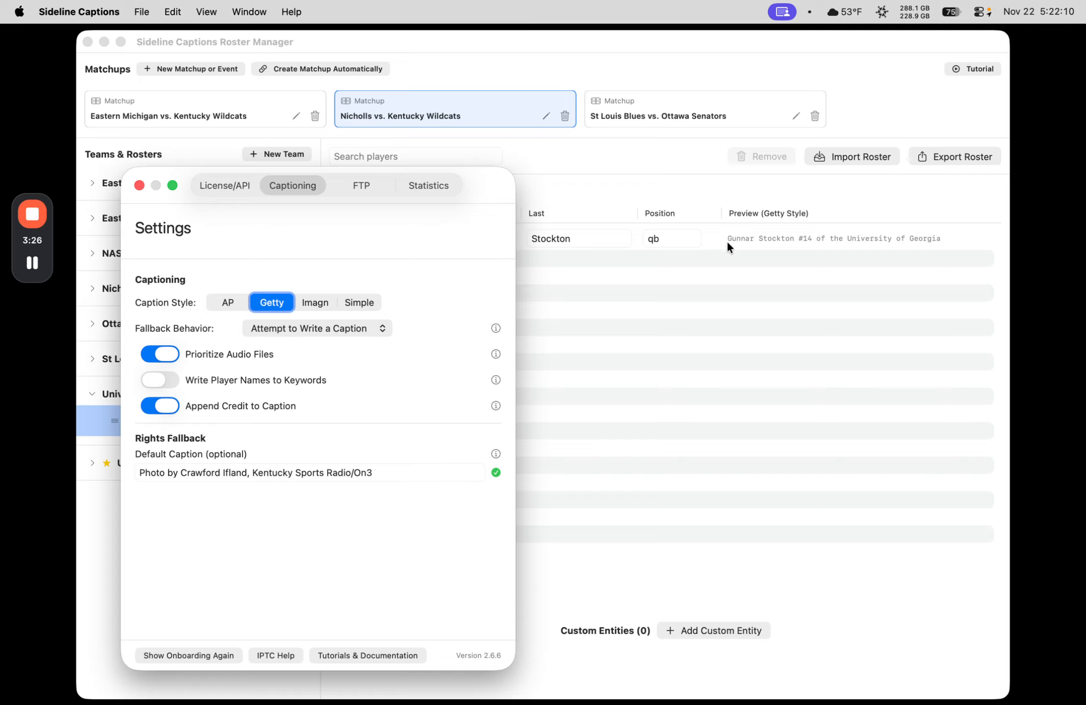
click(228, 304)
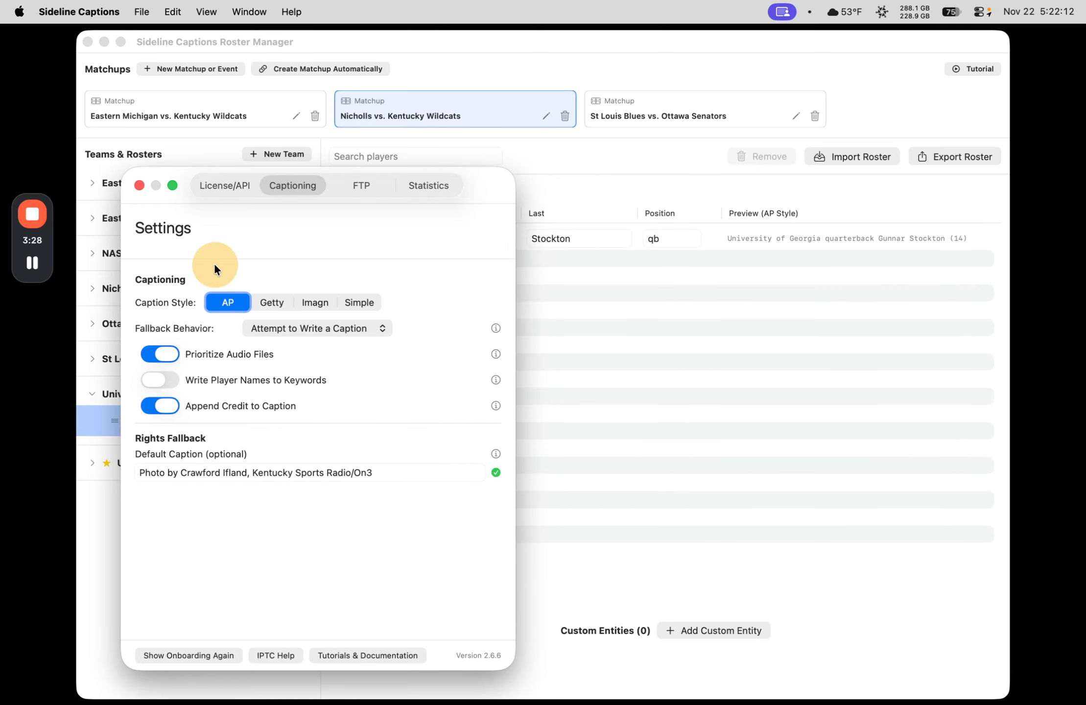
click(139, 185)
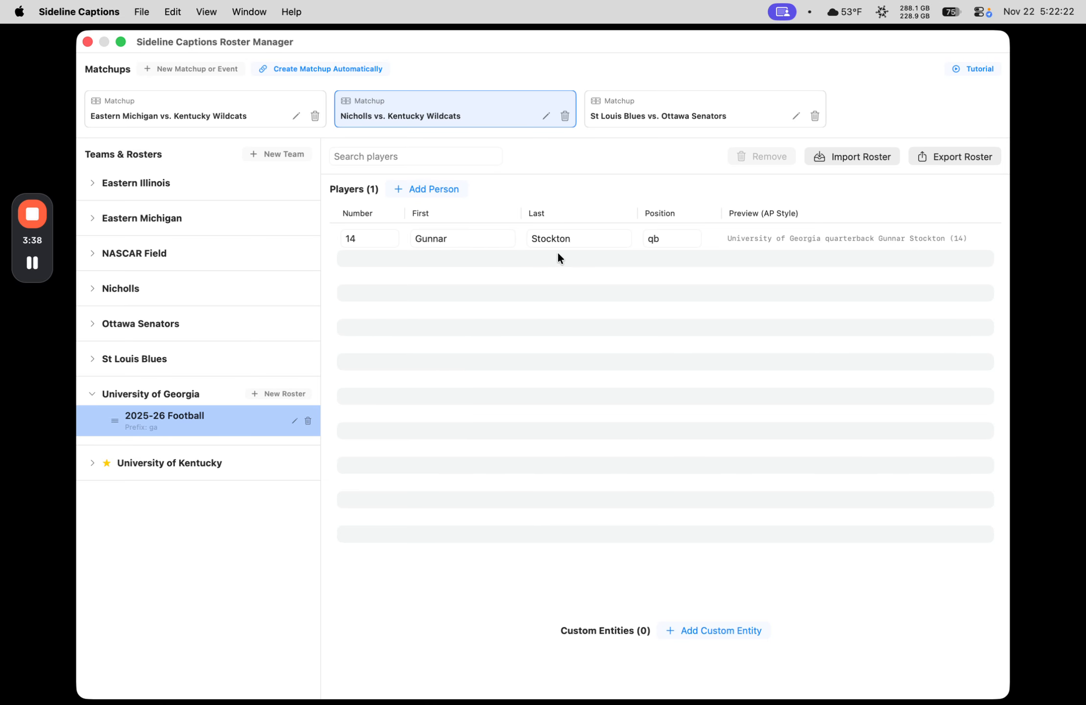
Step: Examine the CSV, ESPN and MaxPreps sources for importing a roster, and leave without importing
click(839, 156)
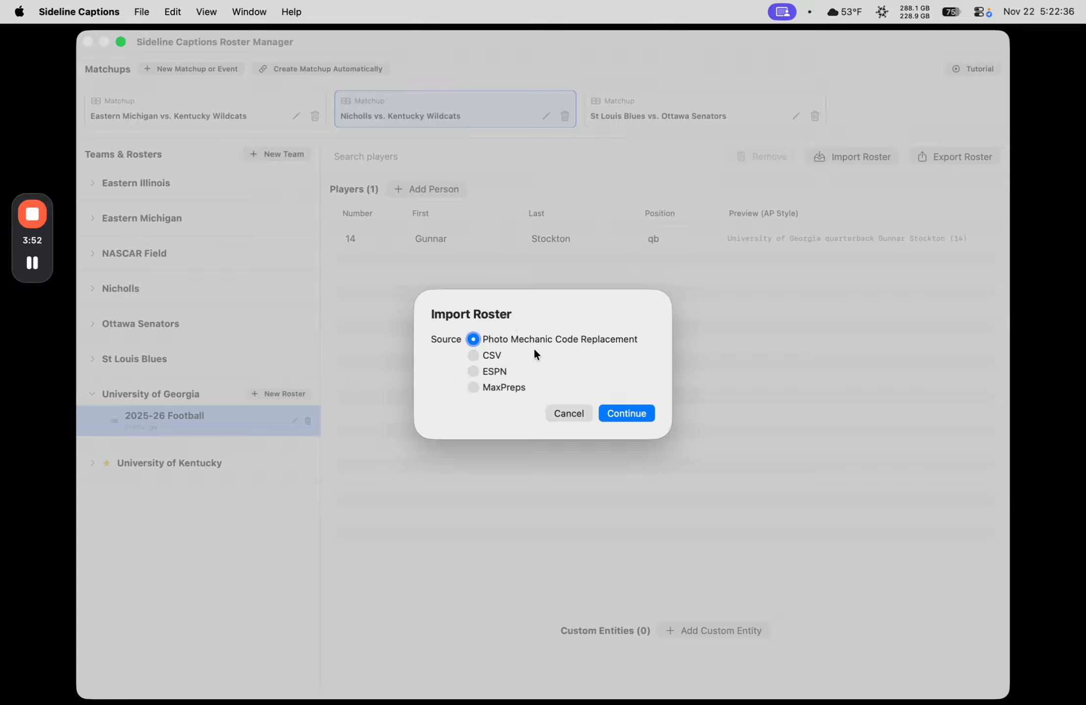
click(492, 355)
click(481, 372)
click(479, 386)
click(567, 413)
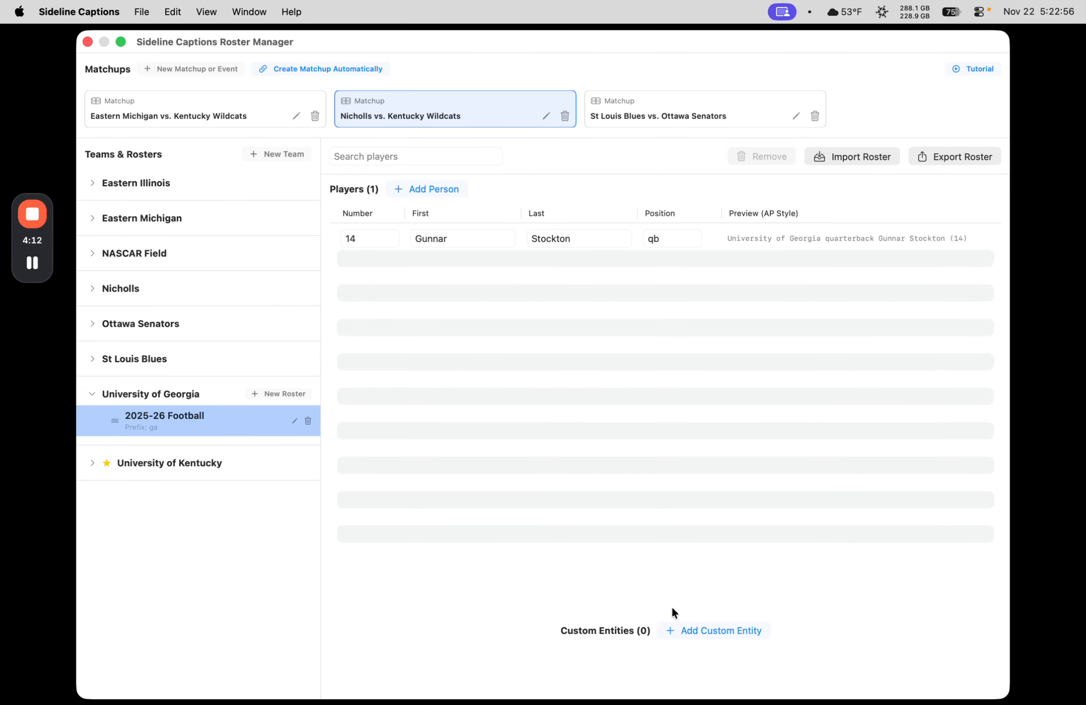
Step: Add a custom entity to the Georgia football roster with the code ss and the text Sanford Stadium
click(700, 630)
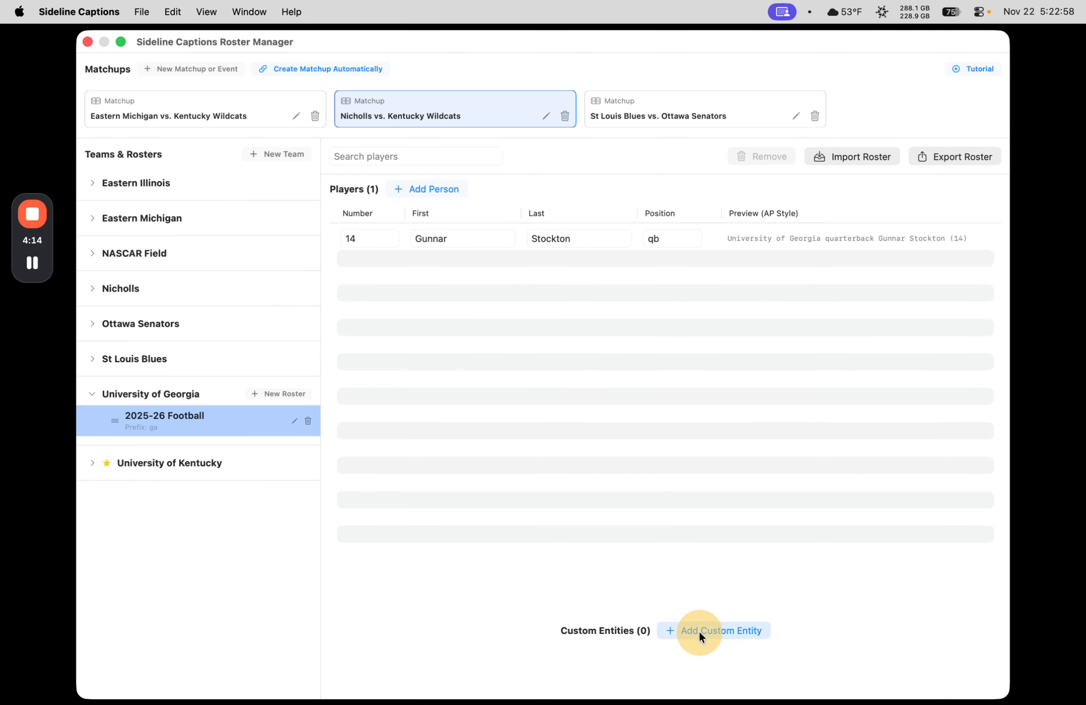
click(407, 610)
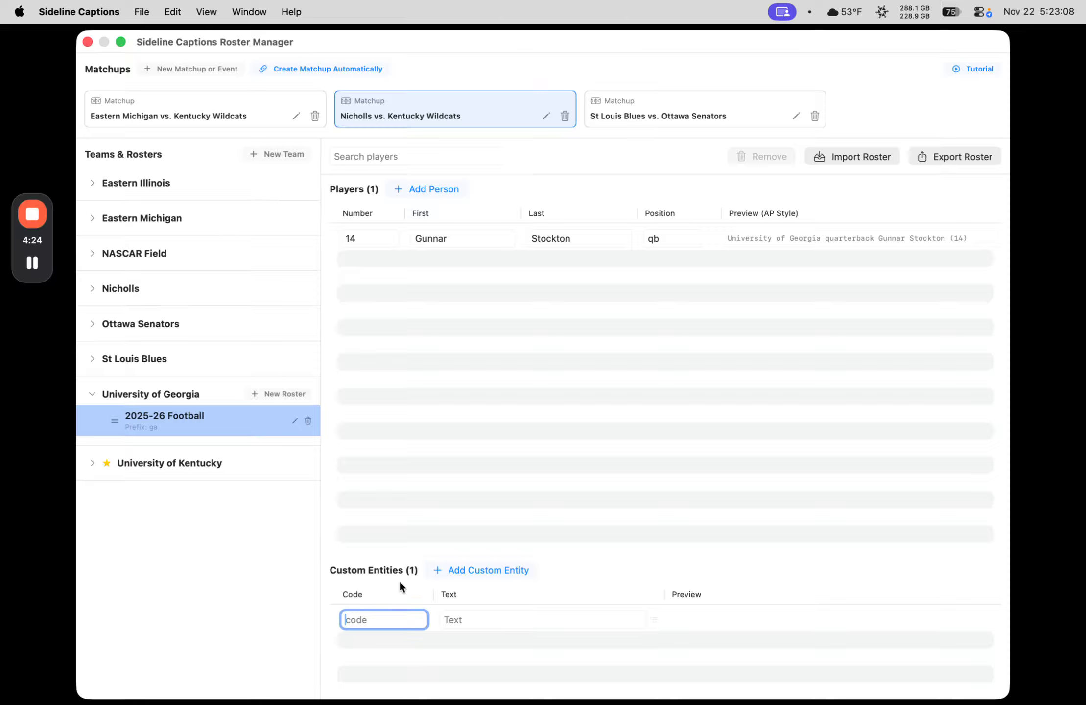
text(ss)
key(Tab)
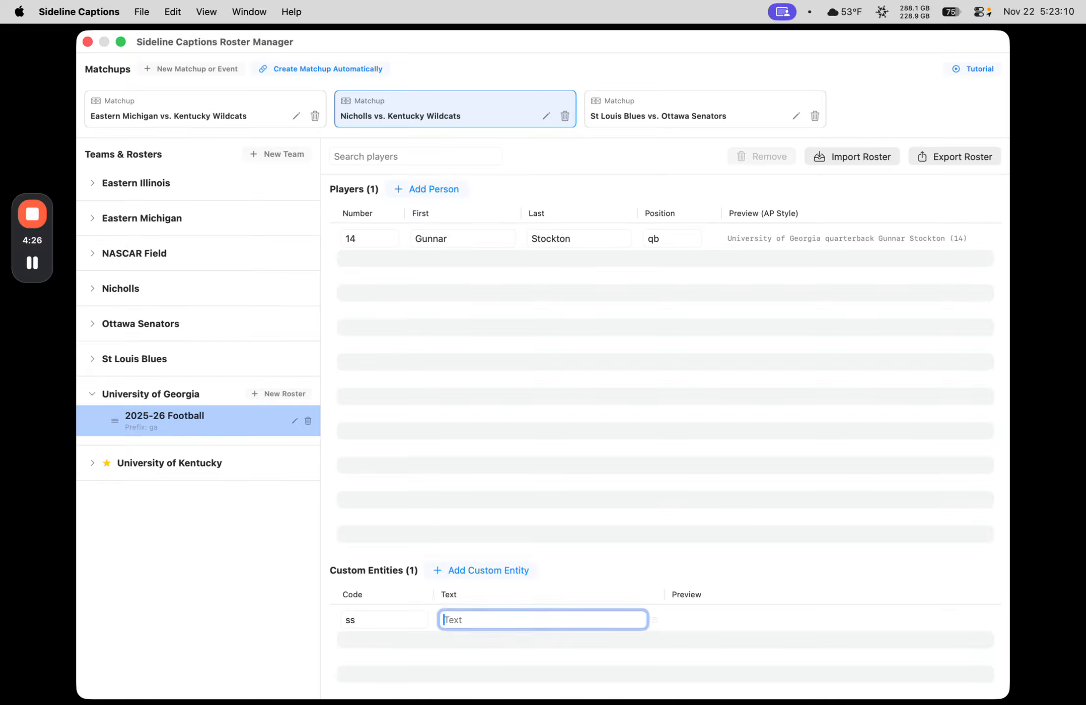
text(San)
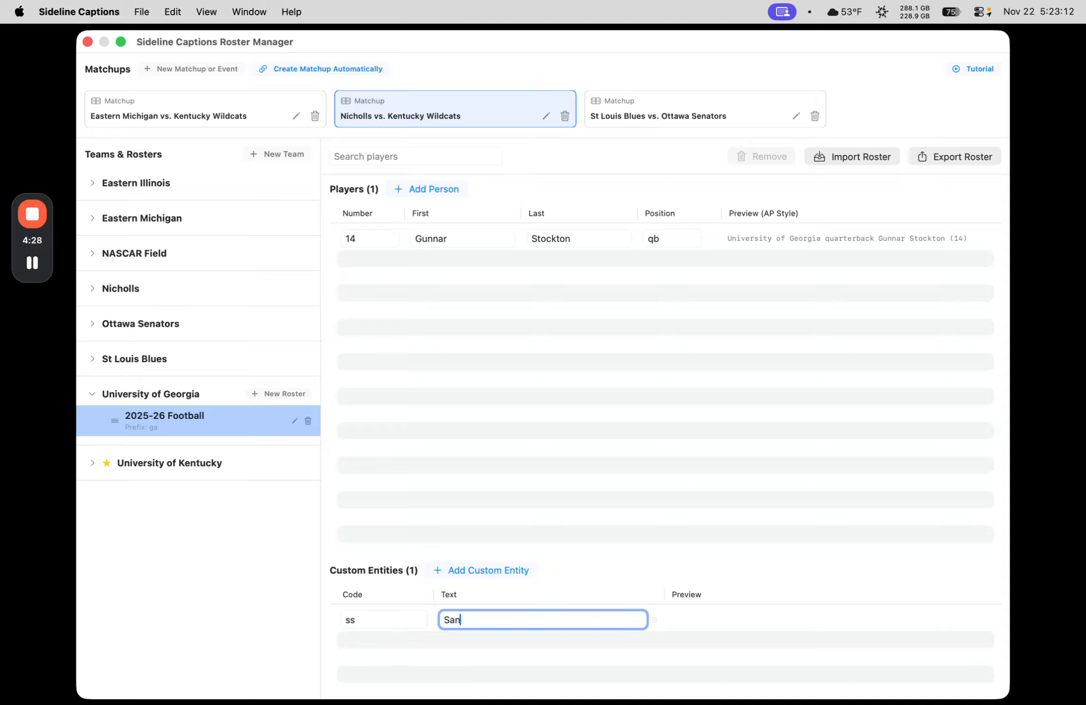
text(ford Stadium)
key(Return)
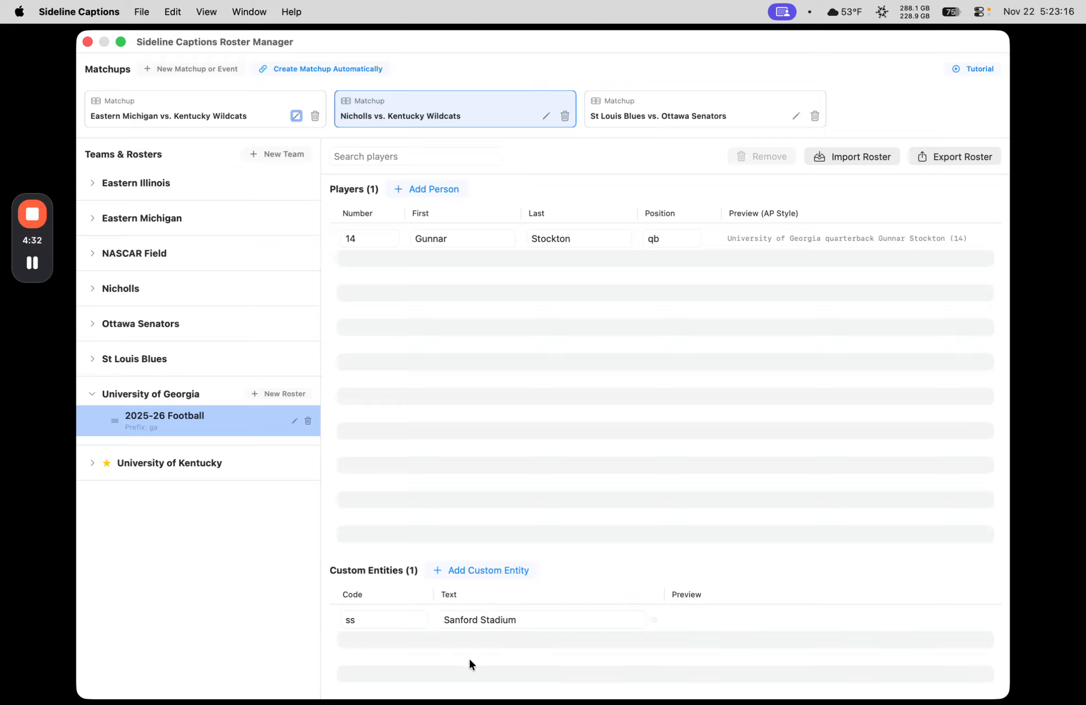
click(690, 617)
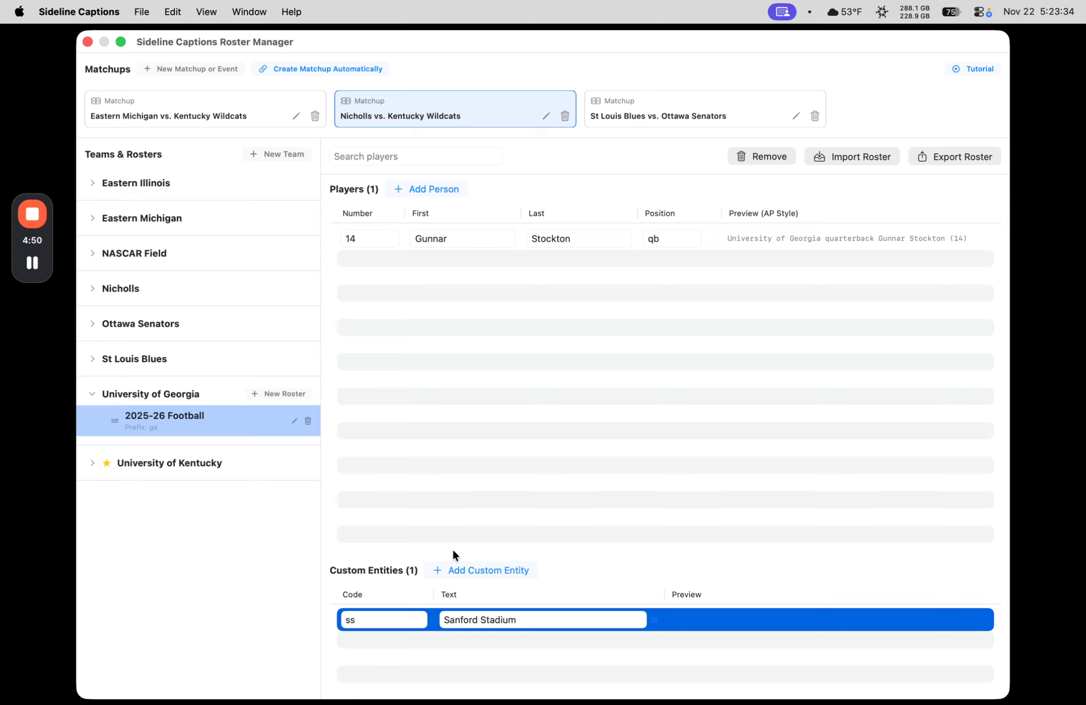
Step: Add a second custom entity with the code uga and the text Universtity of Georgia
click(447, 574)
click(377, 639)
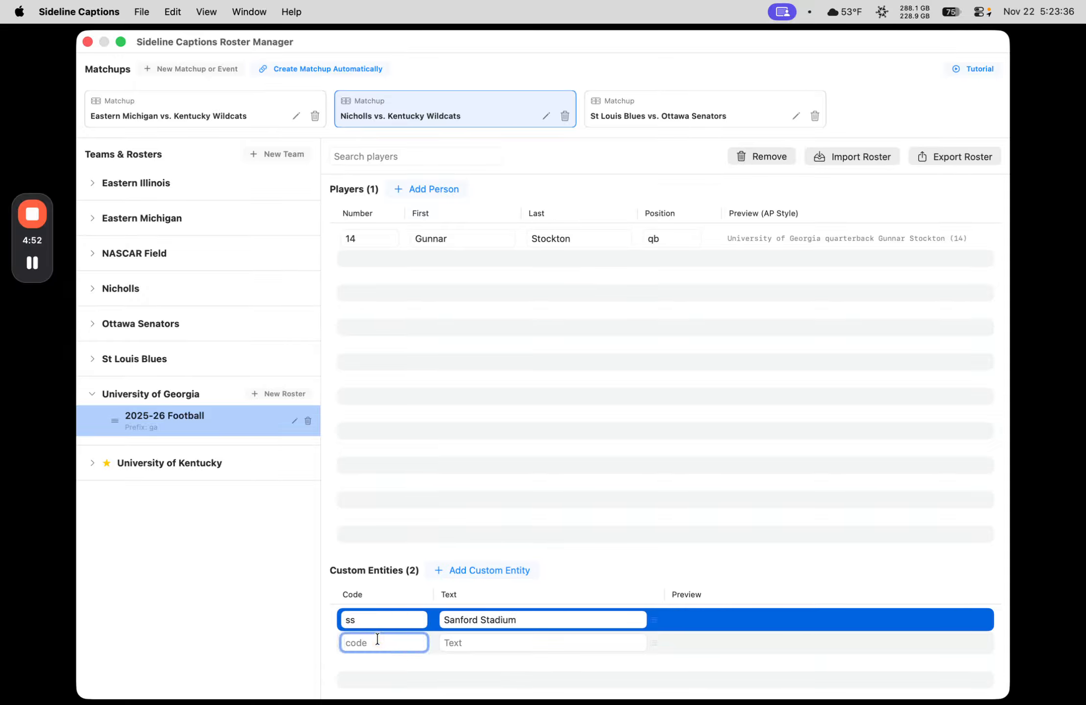
text(uga)
key(Tab)
text(Univi)
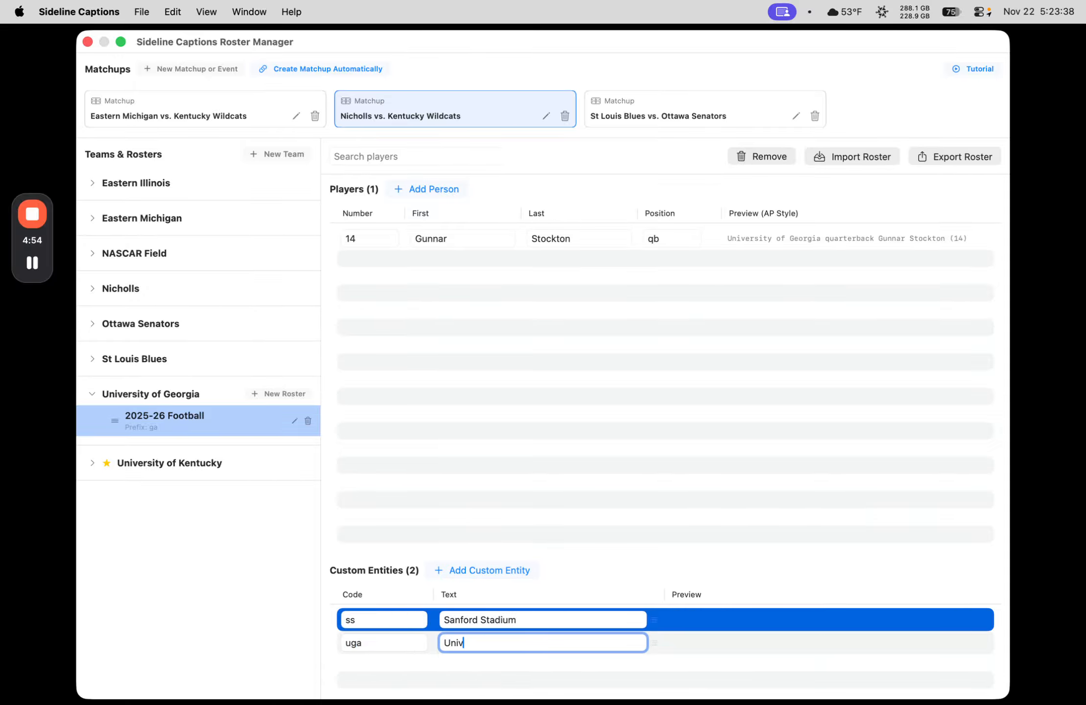
key(BackSpace)
text(erstiy of)
key(BackSpace)
key(BackSpace)
key(BackSpace)
key(BackSpace)
key(BackSpace)
key(BackSpace)
text(ity of Georgia)
Step: Export the 2025-26 Football roster as a Photo Mechanic code replacement file to the Desktop under the suggested file name
click(921, 153)
click(601, 403)
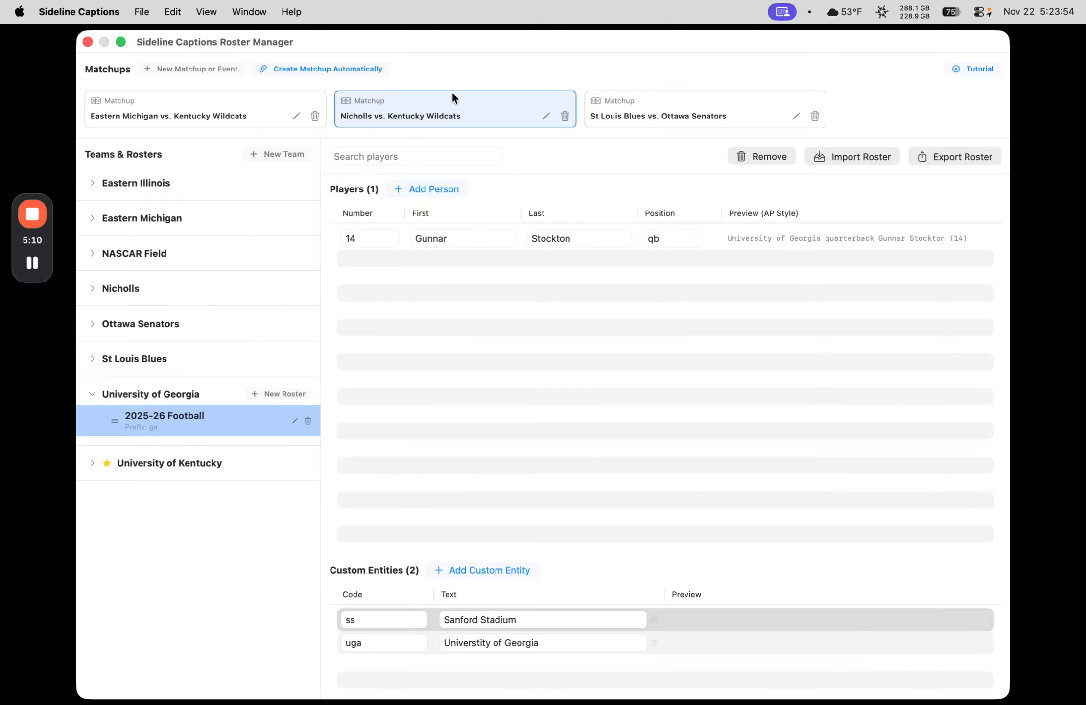
click(972, 156)
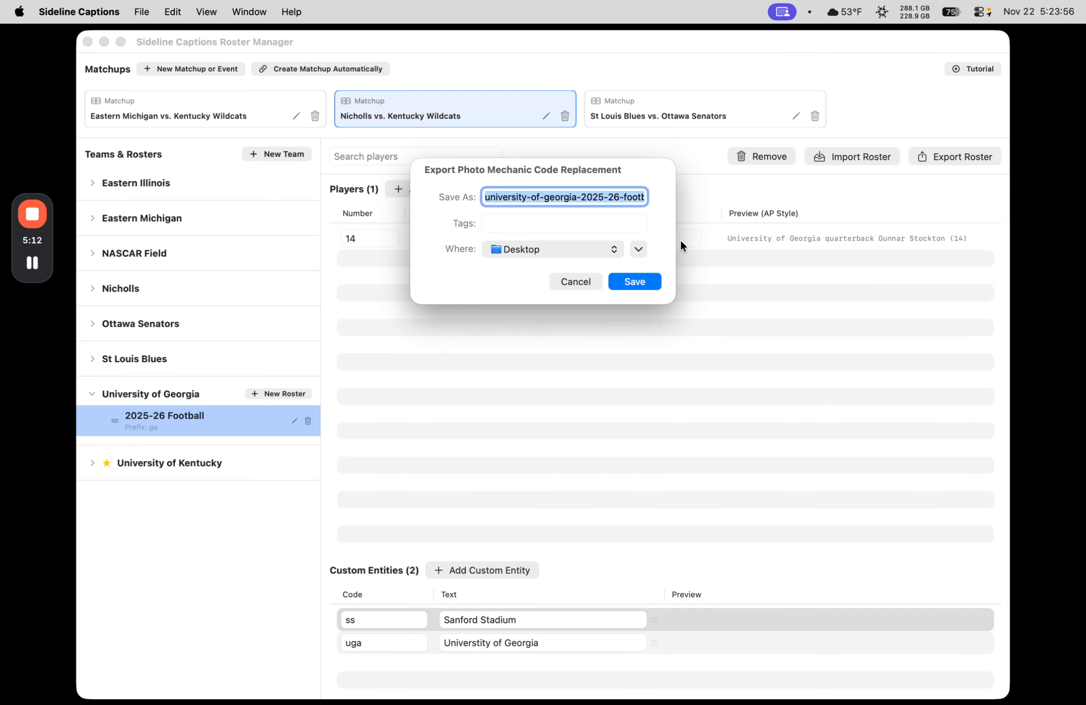
key(Return)
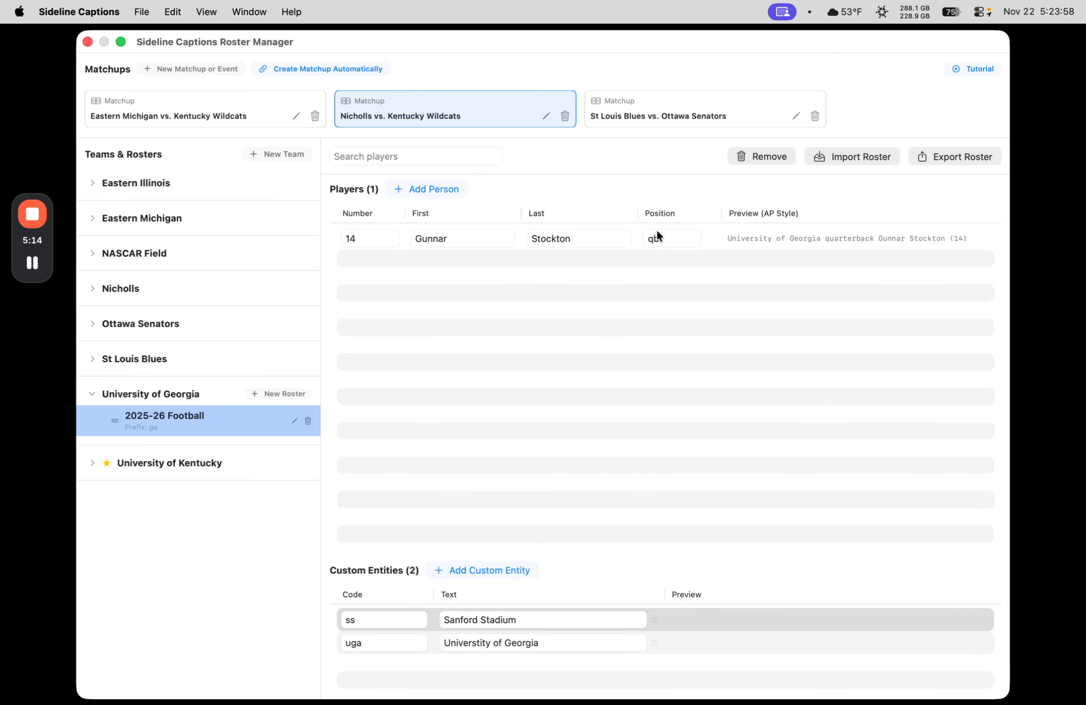